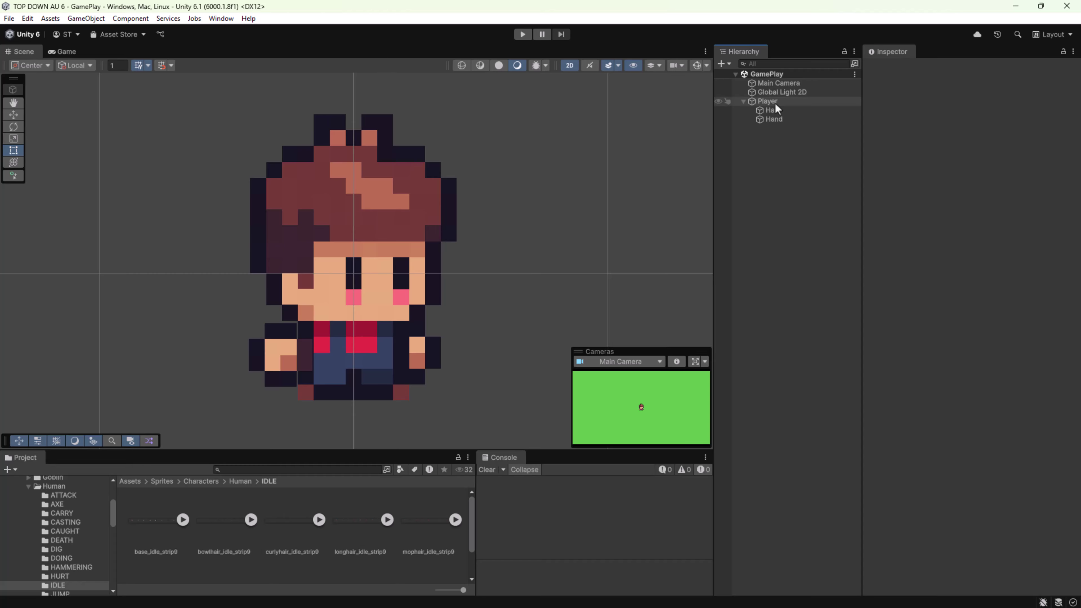
# Inspect the Player parent object and its Hair and Hand child objects, comparing their transform positions.
pyautogui.click(775, 104)
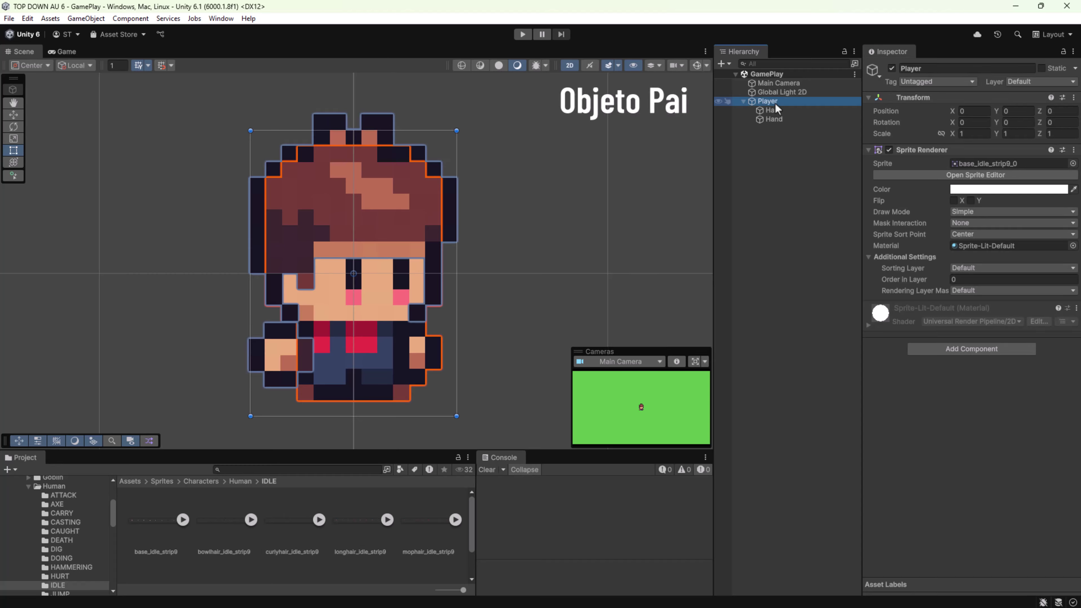
pyautogui.click(770, 111)
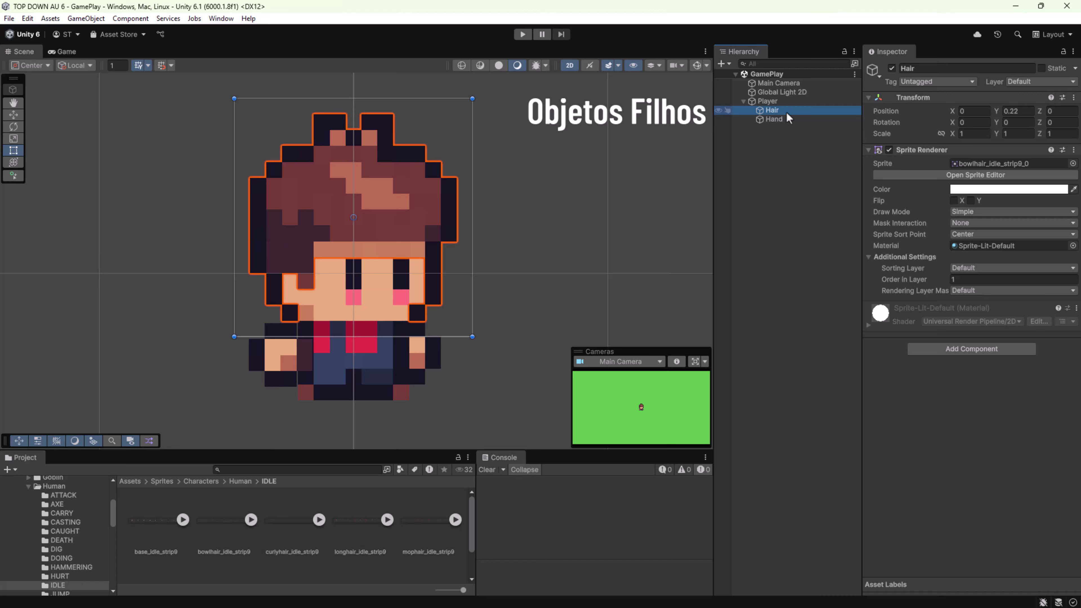
pyautogui.click(777, 119)
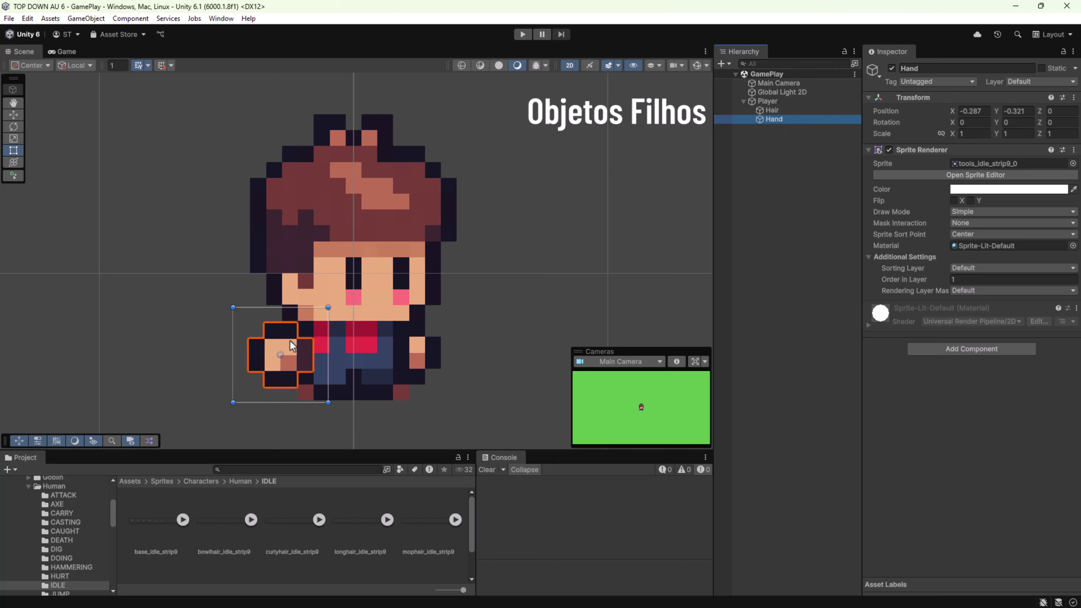
pyautogui.click(779, 111)
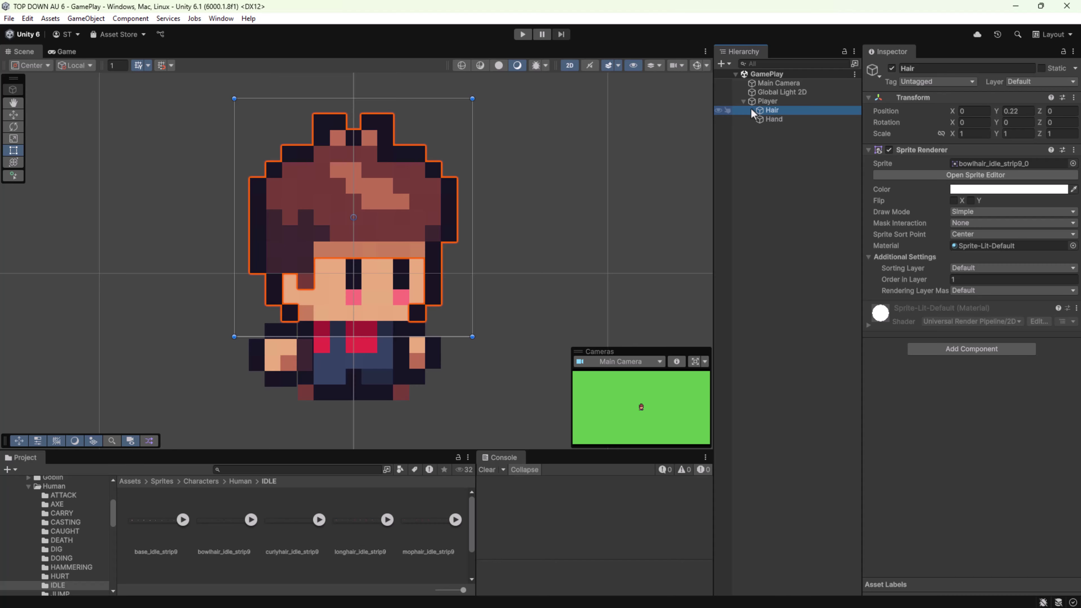
pyautogui.click(773, 119)
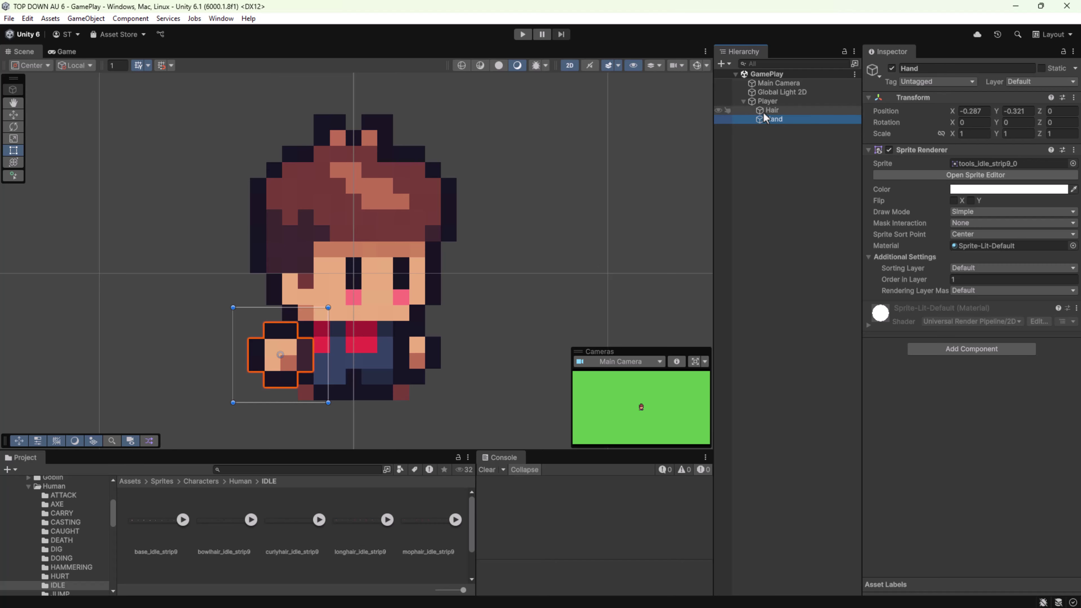
pyautogui.click(768, 102)
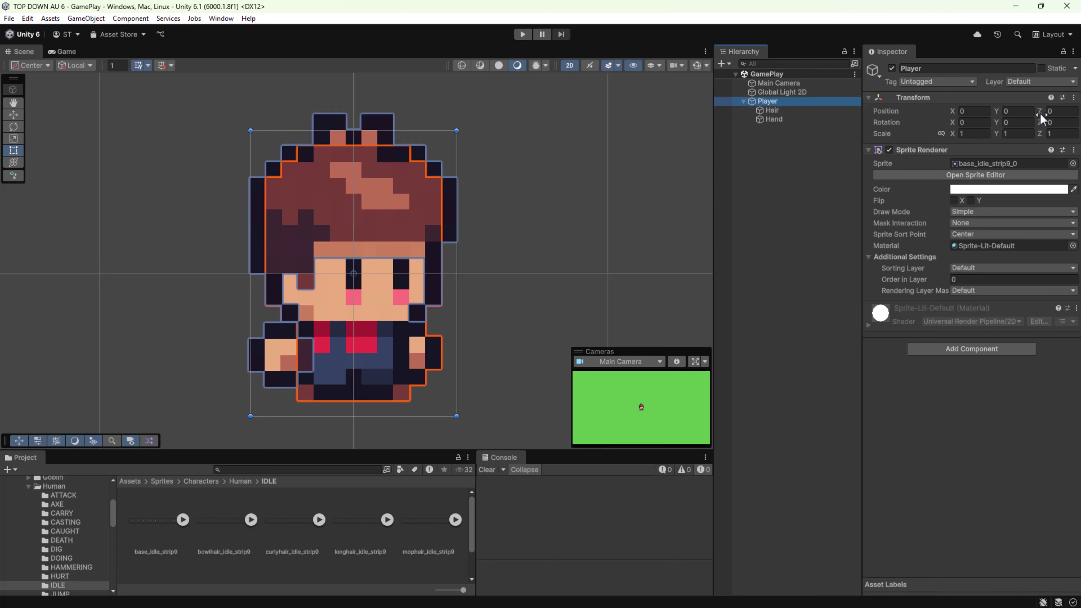
pyautogui.click(855, 112)
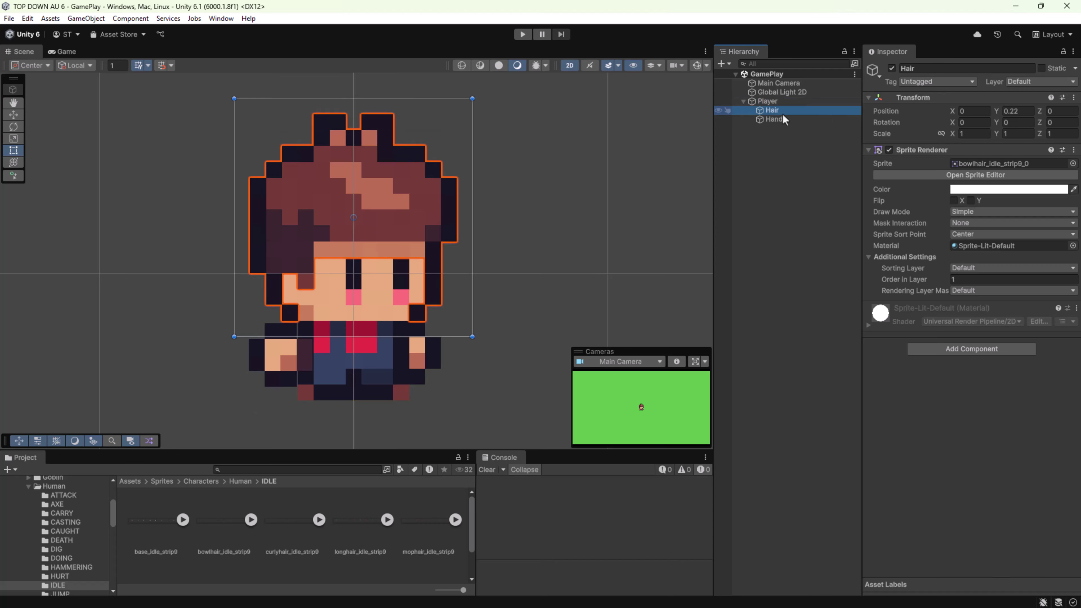
# Set the Hand object's X and Y position to 0.
pyautogui.click(783, 120)
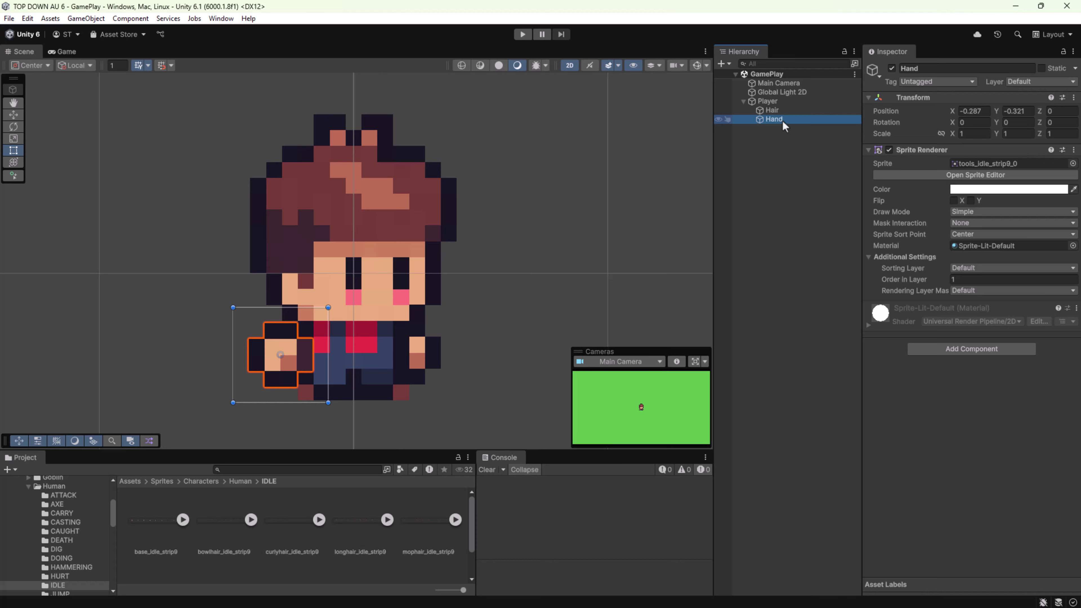
pyautogui.click(981, 112)
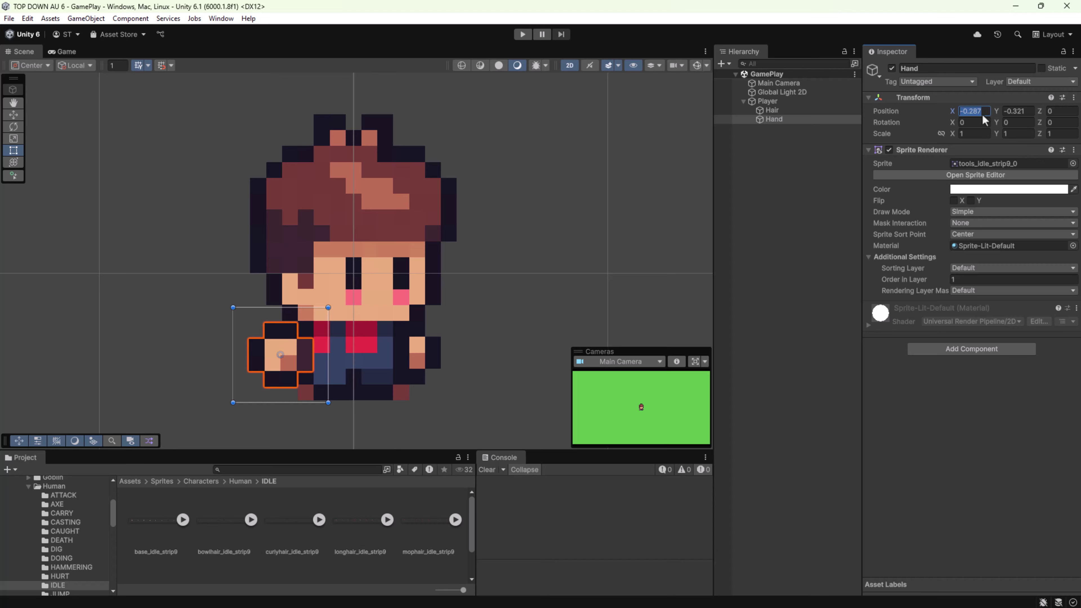
pyautogui.write('0')
pyautogui.press('Tab')
pyautogui.write('0')
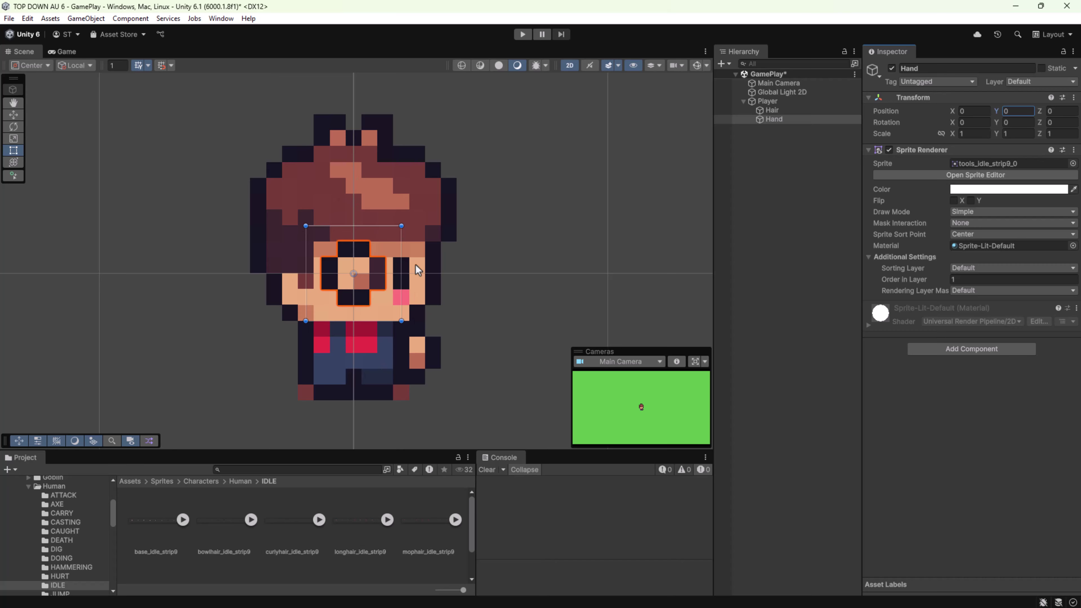
# Set the Hair object's Y position to 0.
pyautogui.click(771, 110)
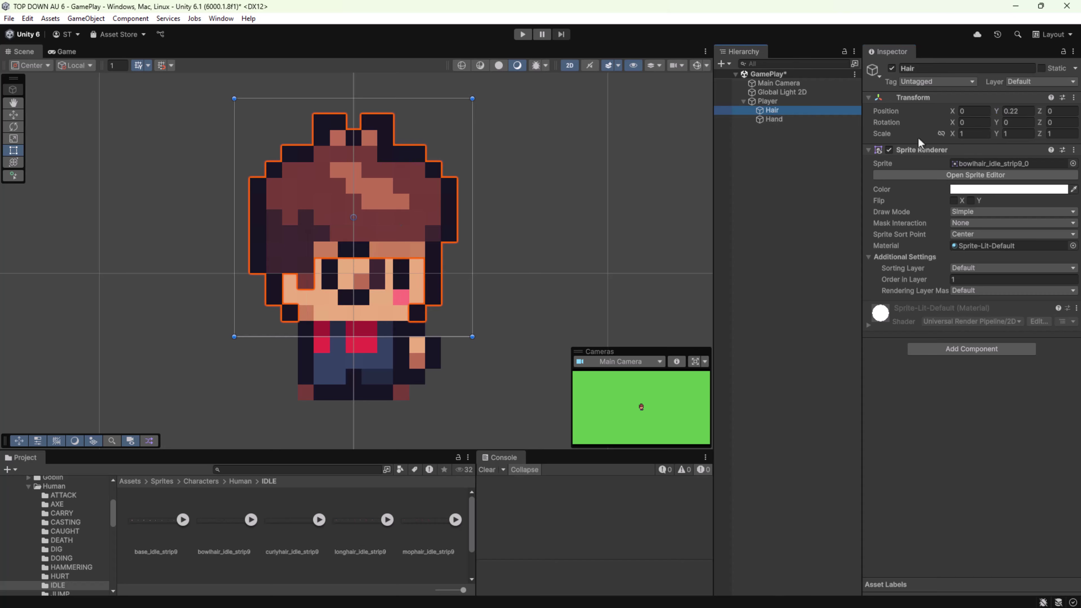
pyautogui.click(1022, 113)
pyautogui.write('0')
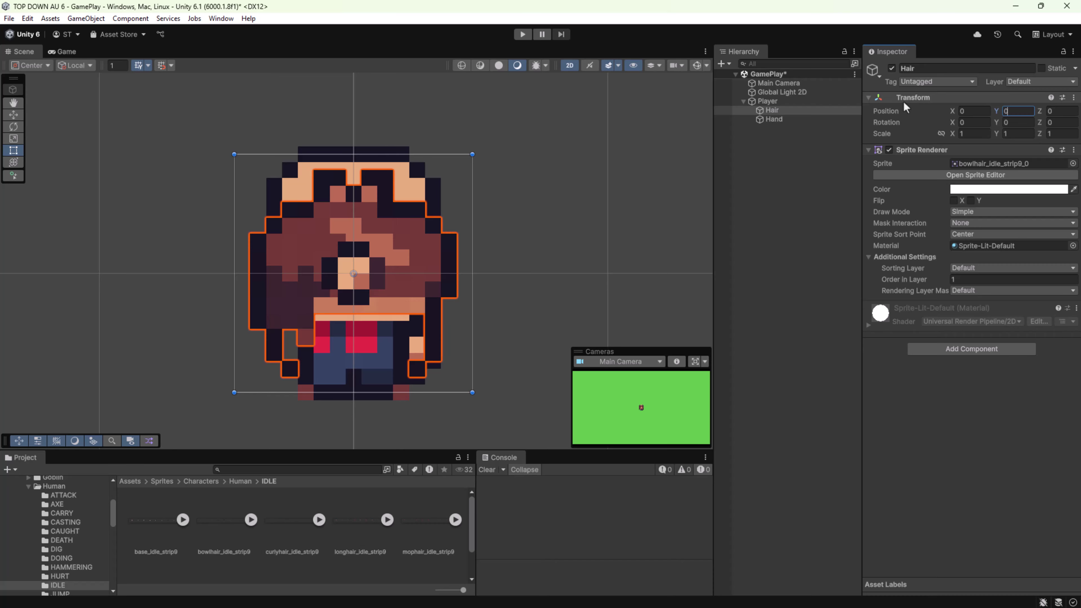
# Deactivate the Hand and Hair objects, leaving only the Player's base sprite showing.
pyautogui.click(773, 101)
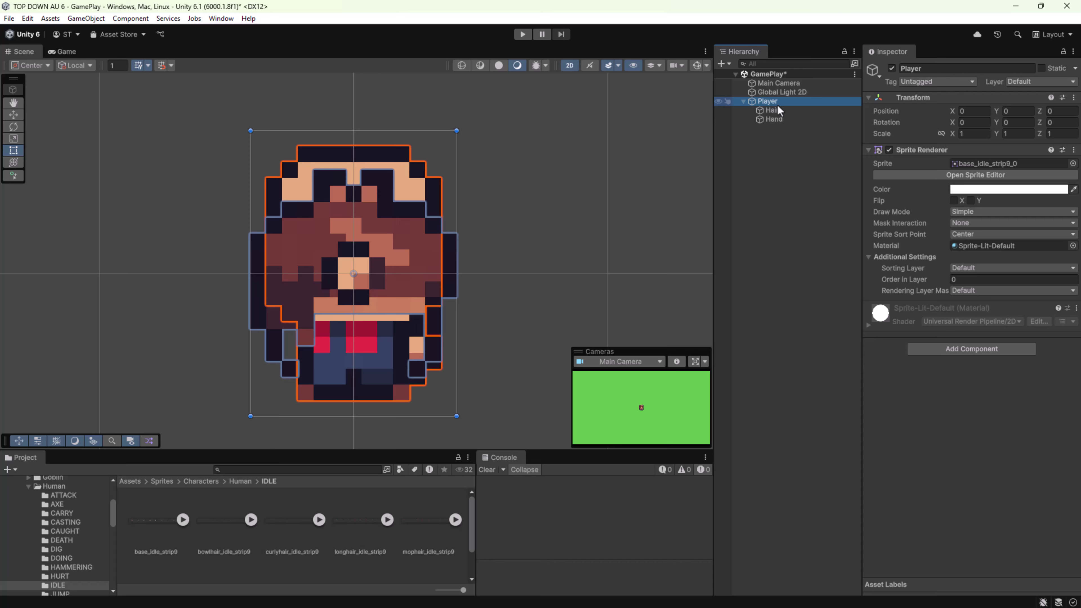
pyautogui.click(788, 119)
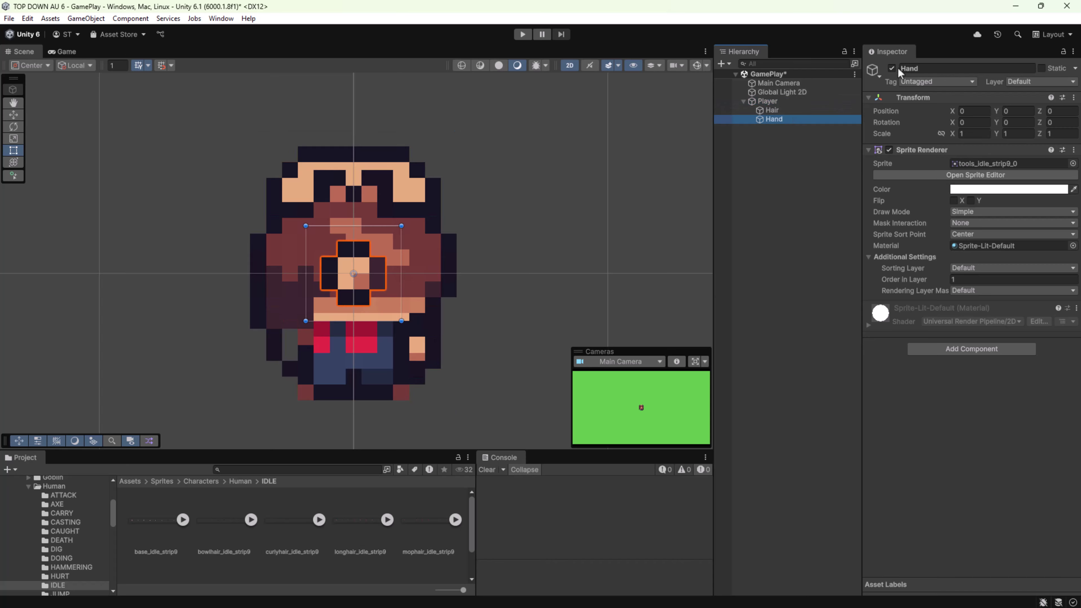
pyautogui.click(775, 110)
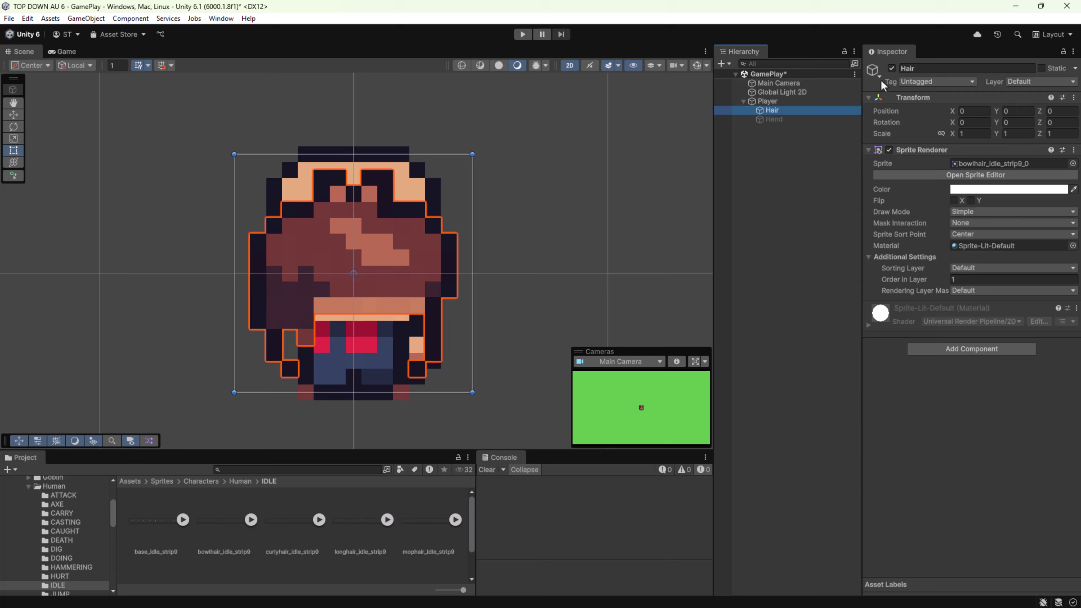
pyautogui.click(892, 69)
pyautogui.click(767, 102)
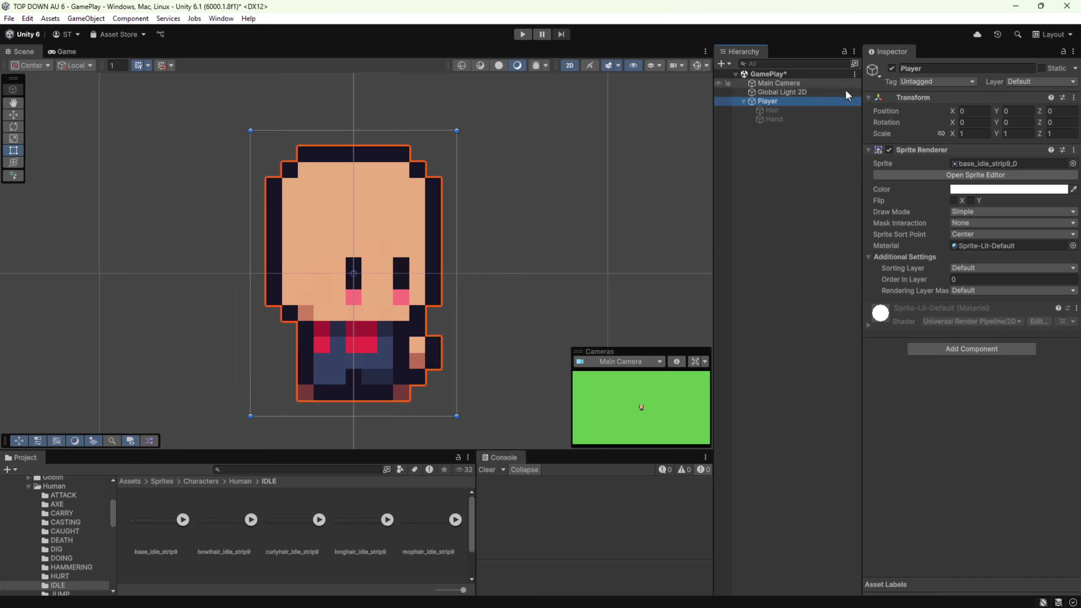
# Reactivate the Hair and Hand objects under Player.
pyautogui.click(792, 109)
pyautogui.click(891, 68)
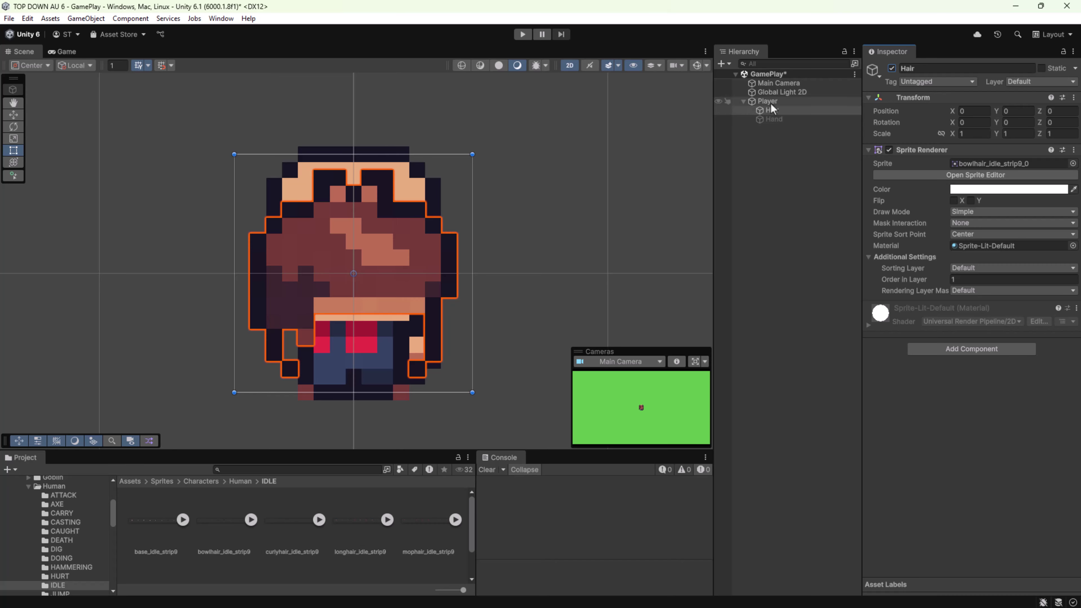
pyautogui.click(773, 119)
pyautogui.click(891, 68)
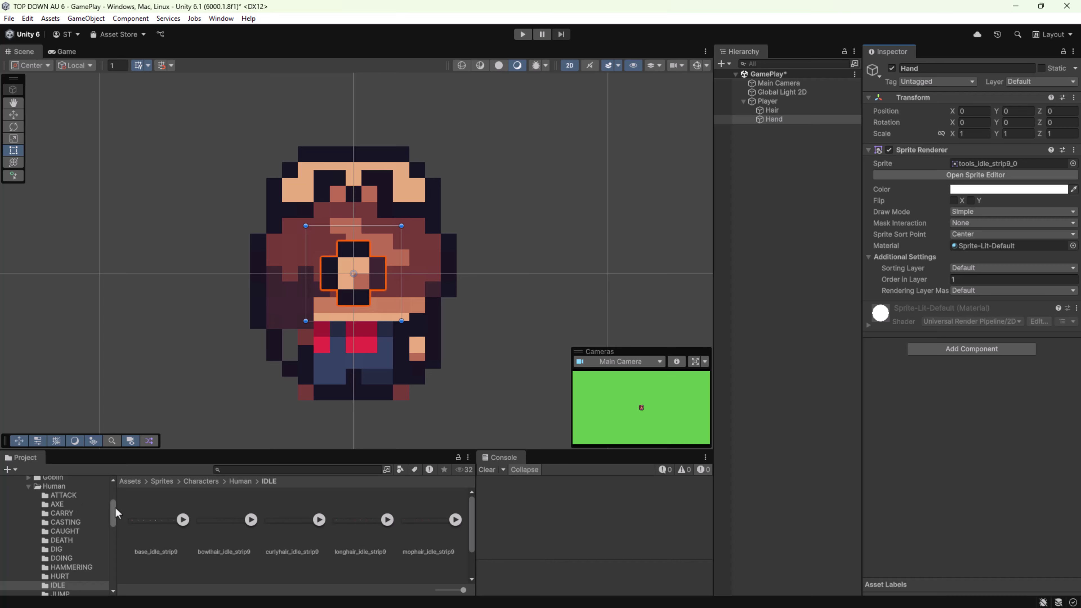
# Open the base_idle_strip9 texture from the Human IDLE folder in the Sprite Editor.
pyautogui.moveTo(114, 507); pyautogui.dragTo(114, 518)
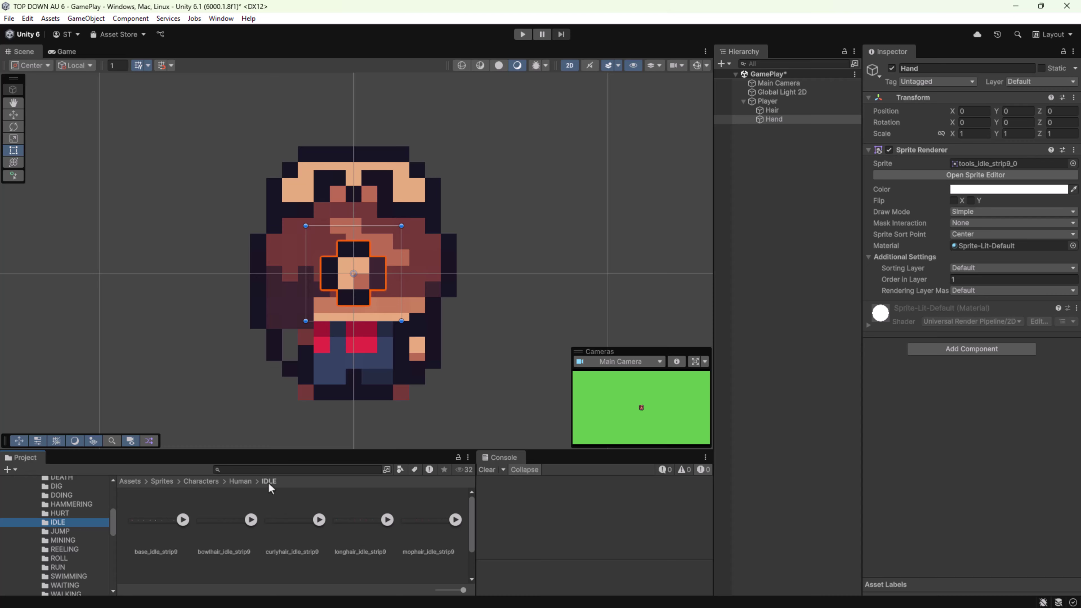
pyautogui.click(154, 523)
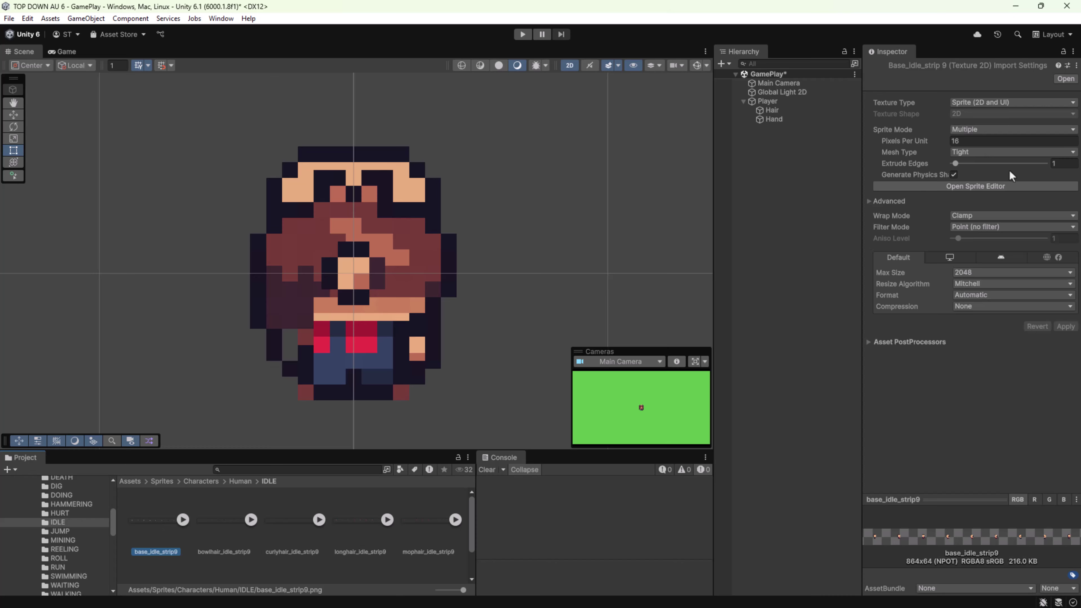
pyautogui.click(1012, 187)
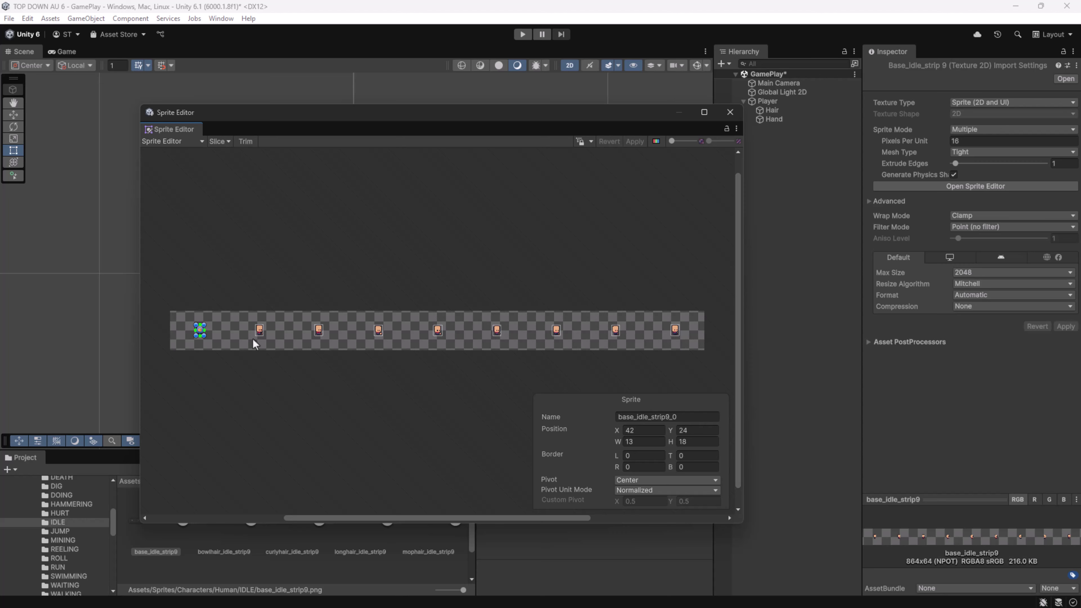
# Examine the position and size of the existing slices on several frames of the idle strip.
pyautogui.click(258, 331)
pyautogui.click(317, 329)
pyautogui.click(376, 329)
pyautogui.click(438, 330)
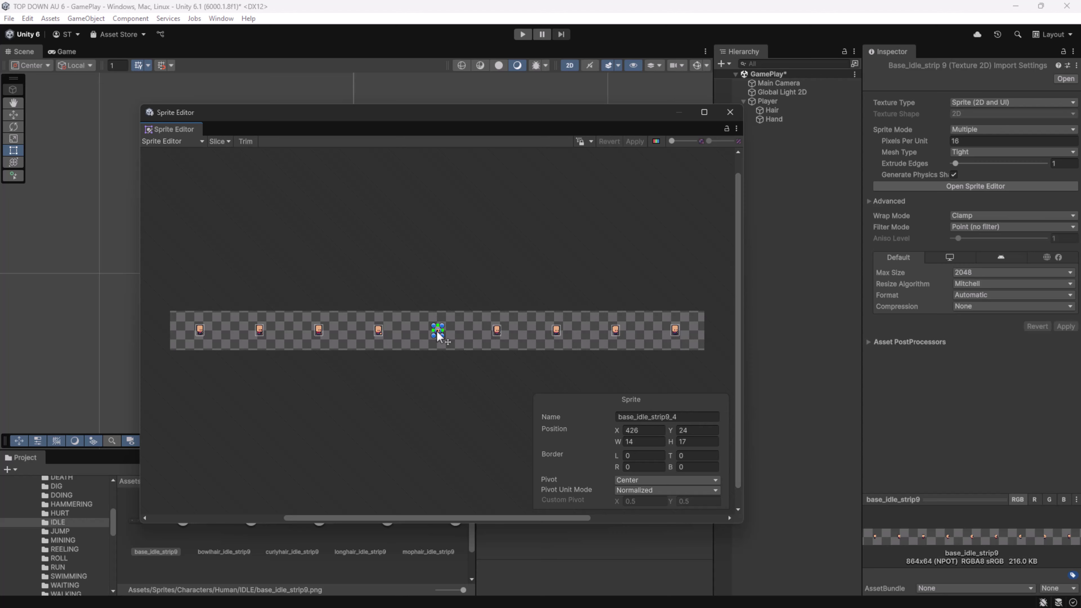
pyautogui.click(497, 330)
pyautogui.click(259, 330)
# Slice base_idle_strip9 using Grid By Cell Count with 9 columns and apply the new slicing.
pyautogui.click(228, 142)
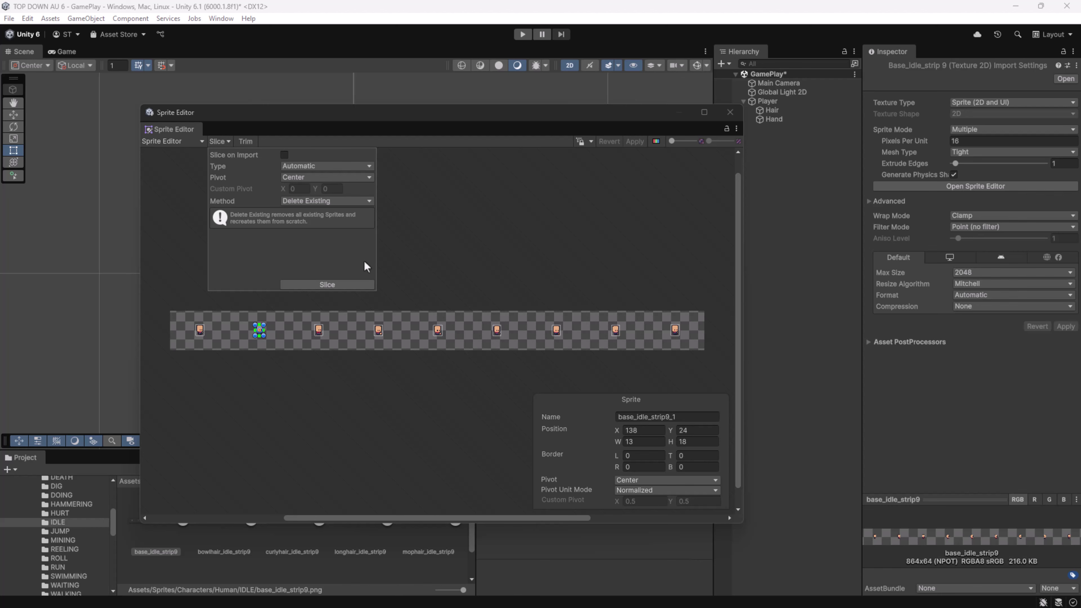
pyautogui.click(369, 165)
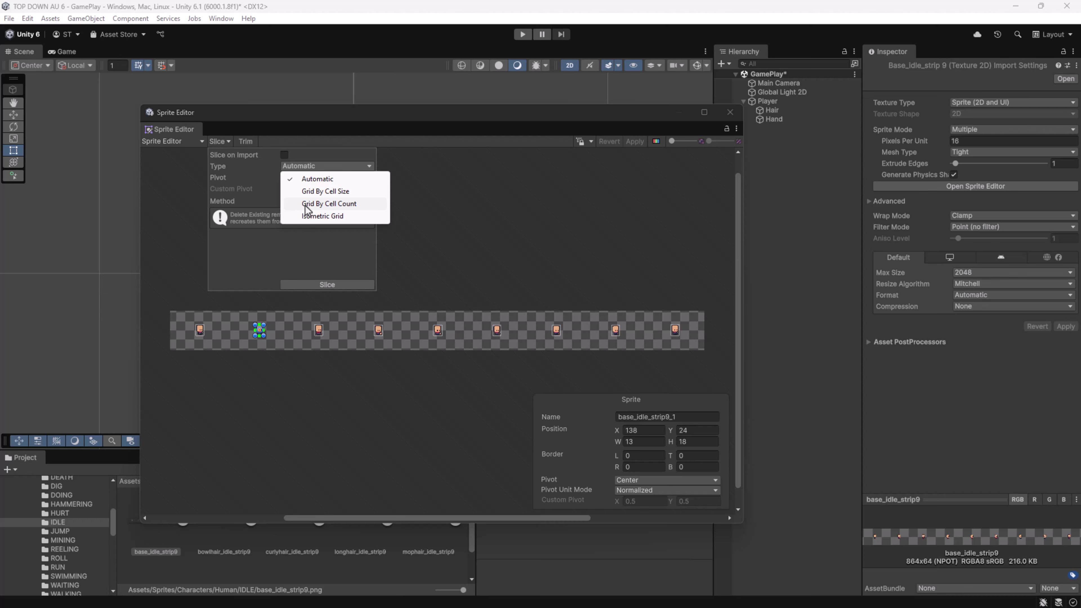
pyautogui.click(347, 201)
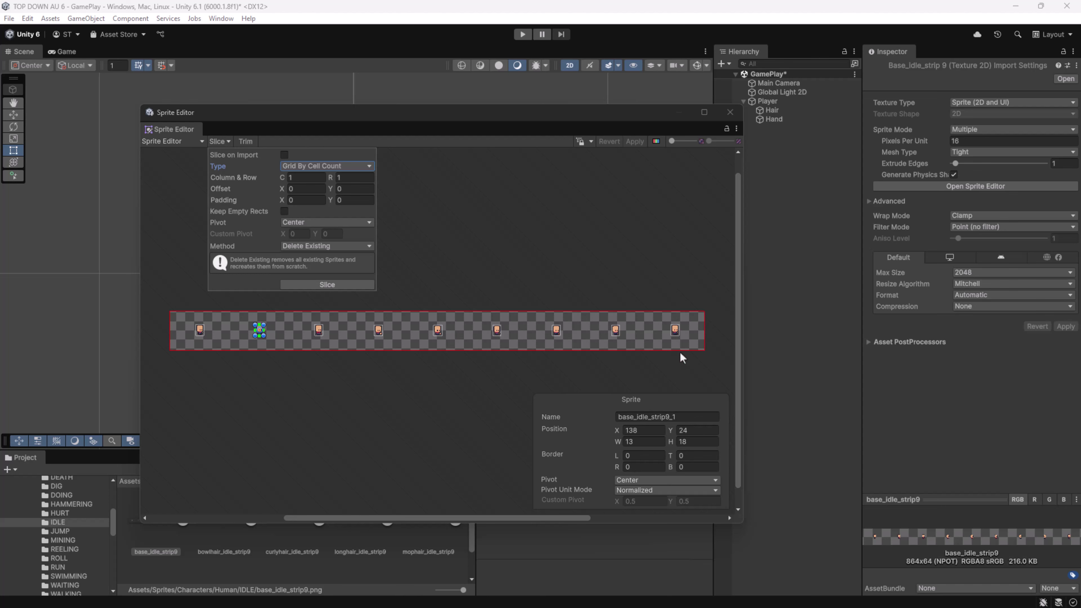
pyautogui.click(308, 178)
pyautogui.write('9')
pyautogui.click(330, 285)
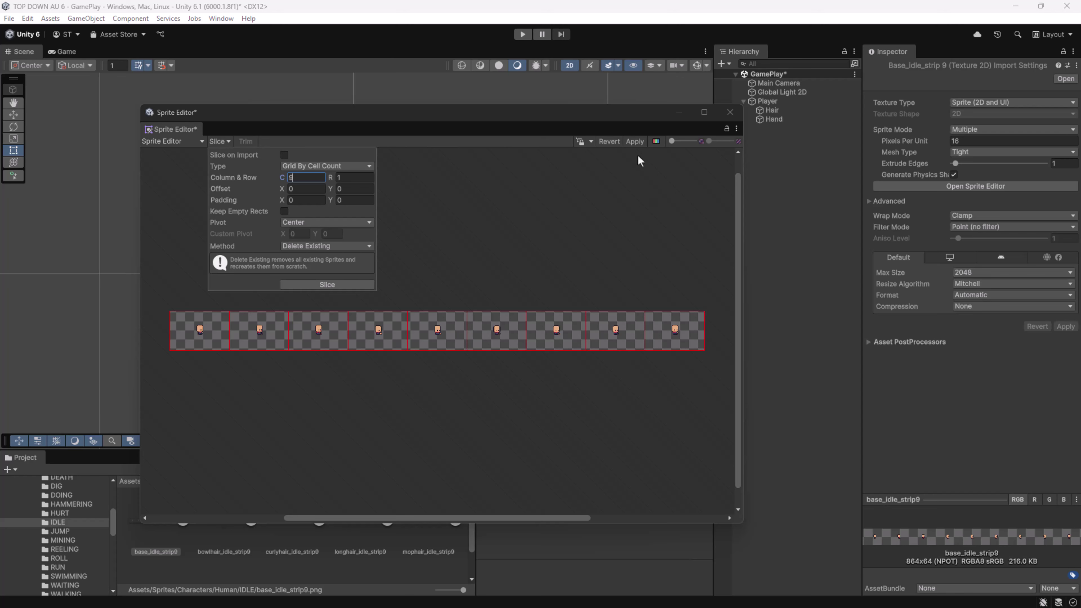
pyautogui.click(635, 141)
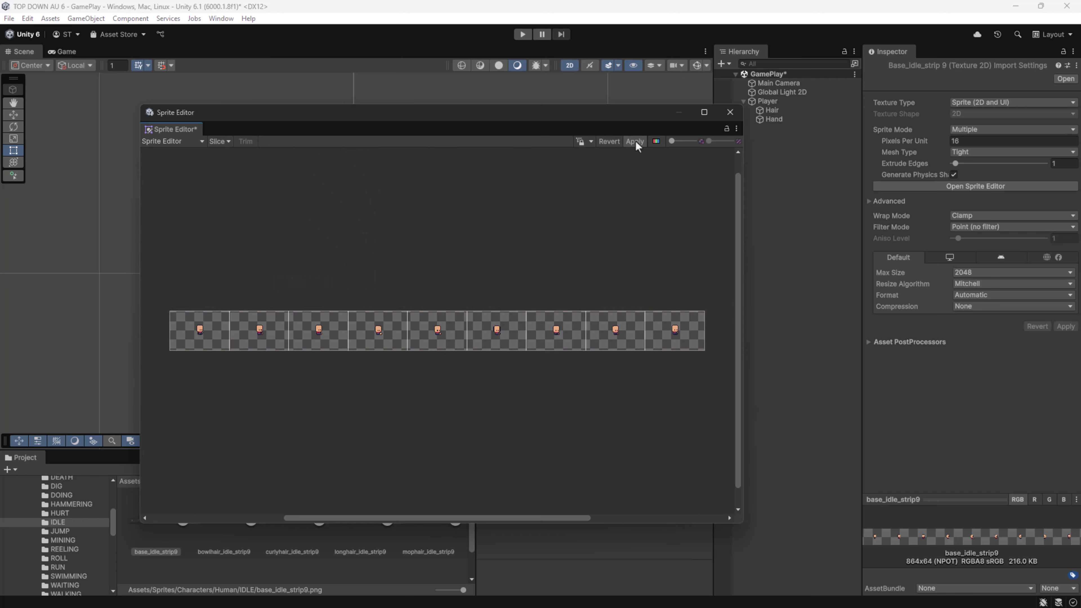
# Check the width and height of the new grid slices across the frames of the idle strip.
pyautogui.click(264, 341)
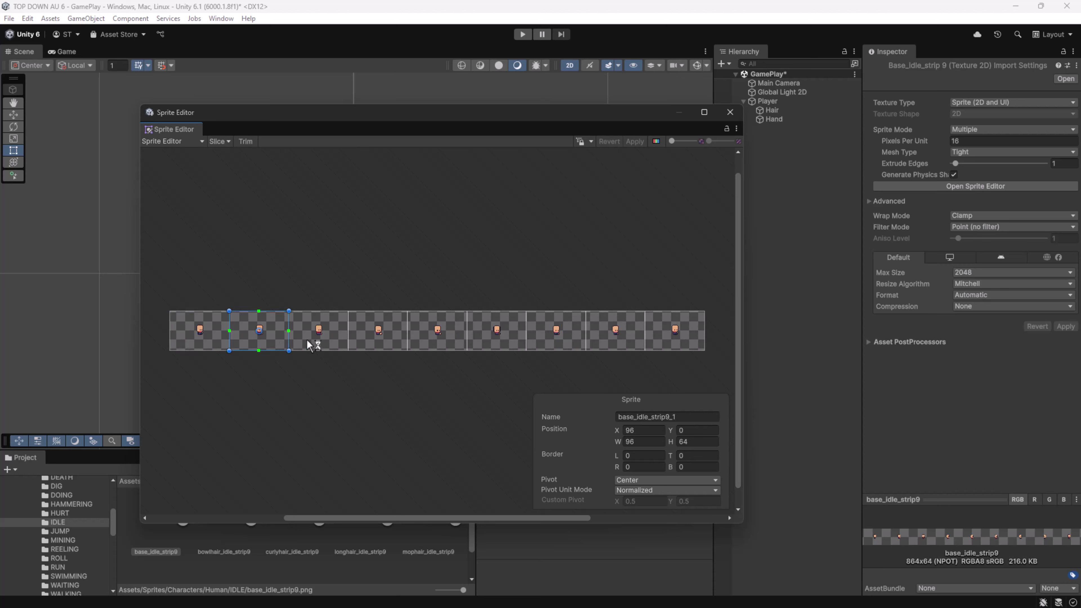
pyautogui.click(306, 339)
pyautogui.click(383, 335)
pyautogui.click(441, 332)
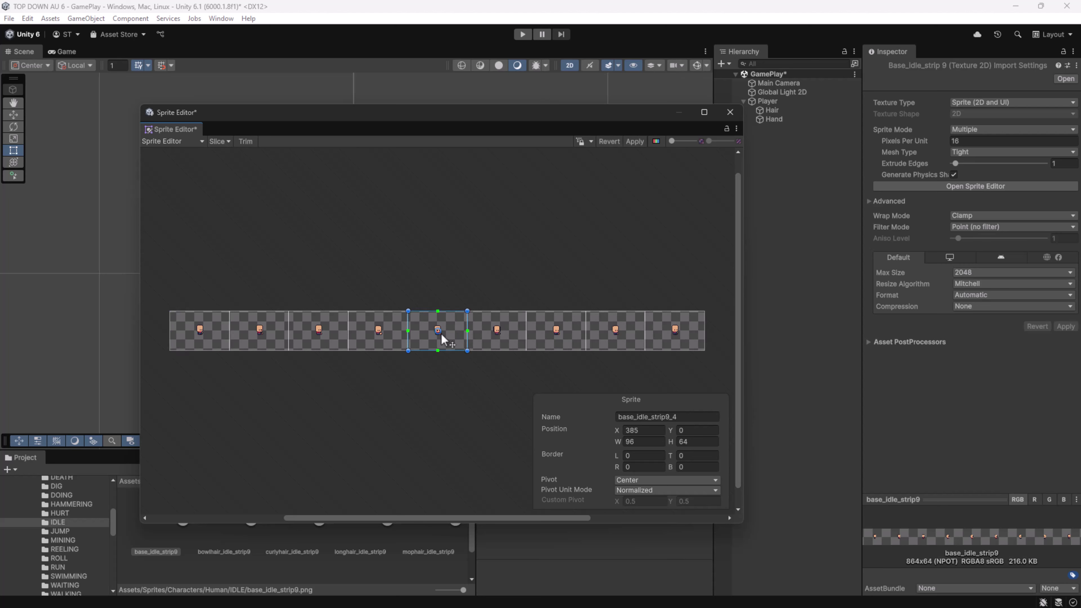
pyautogui.click(486, 333)
pyautogui.click(556, 333)
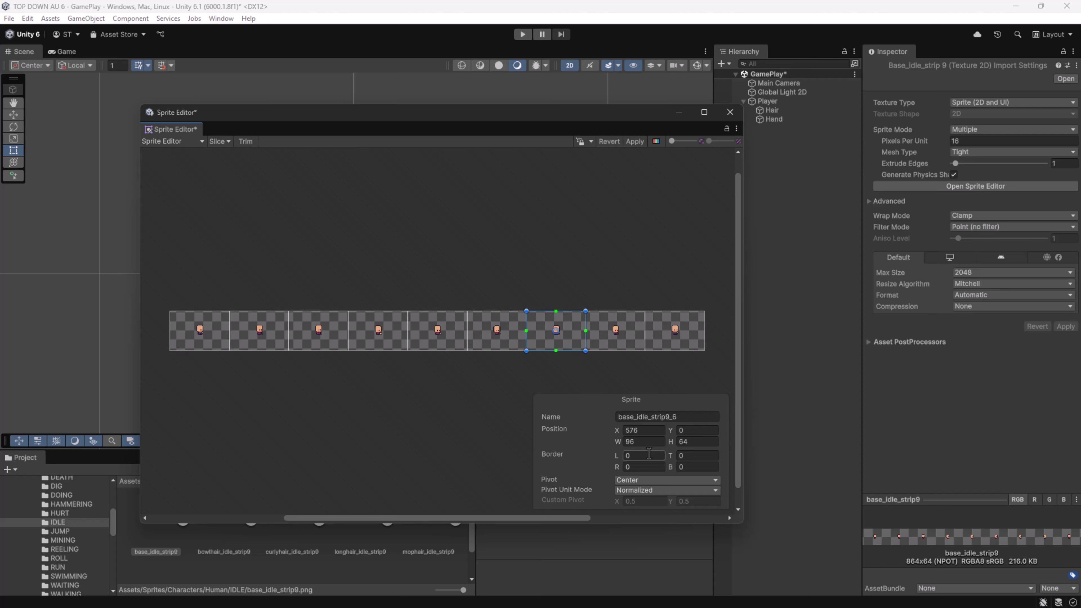
pyautogui.click(643, 441)
pyautogui.click(691, 441)
pyautogui.click(606, 339)
pyautogui.click(673, 335)
pyautogui.click(187, 339)
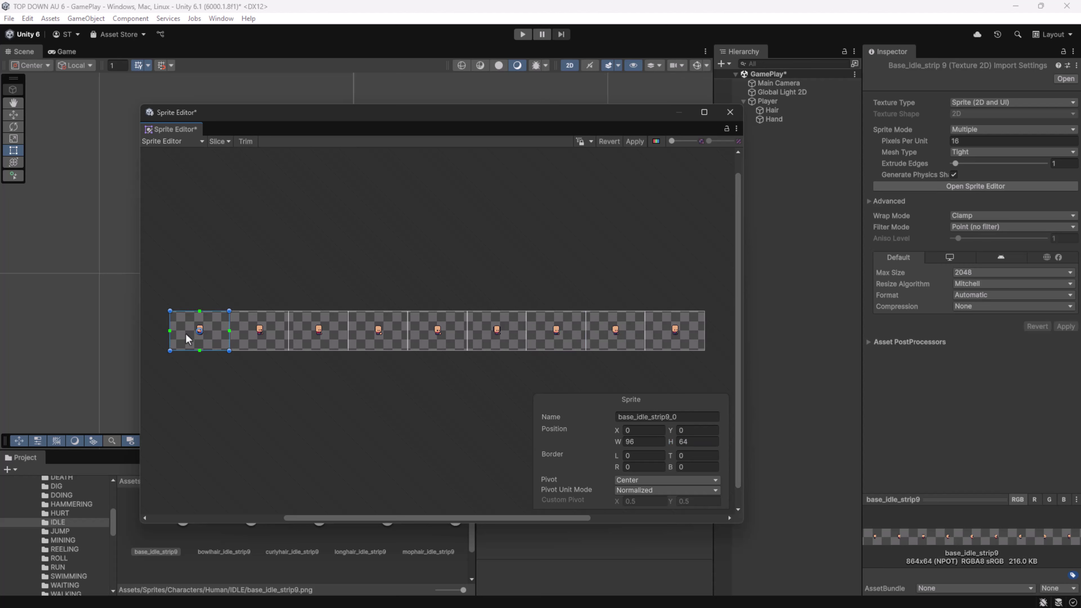
pyautogui.click(262, 339)
pyautogui.click(329, 338)
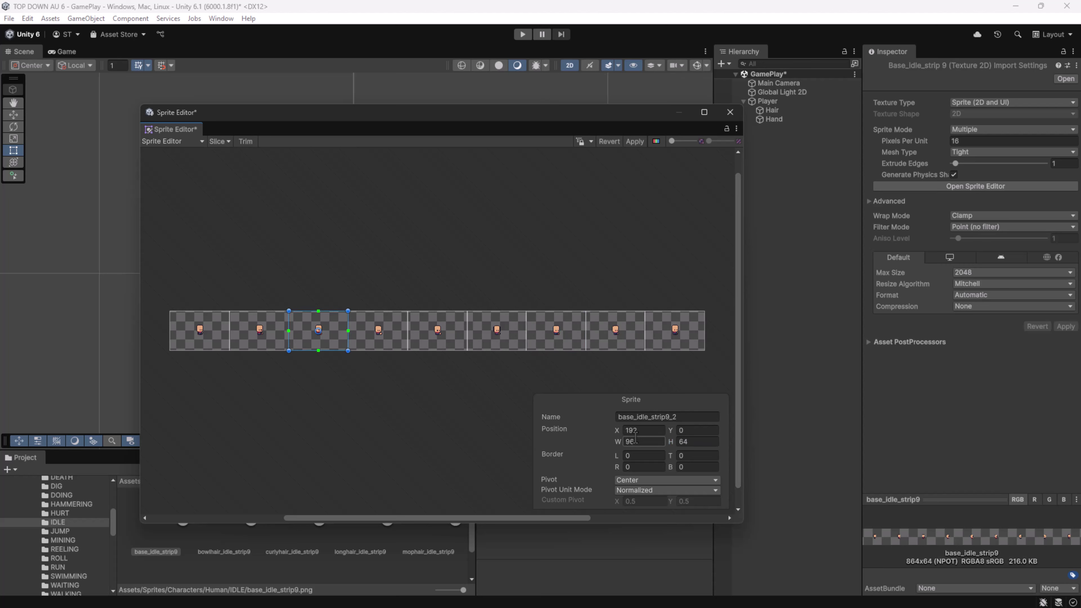
# Close the Sprite Editor, saving the pending changes, and select the Player object.
pyautogui.click(729, 113)
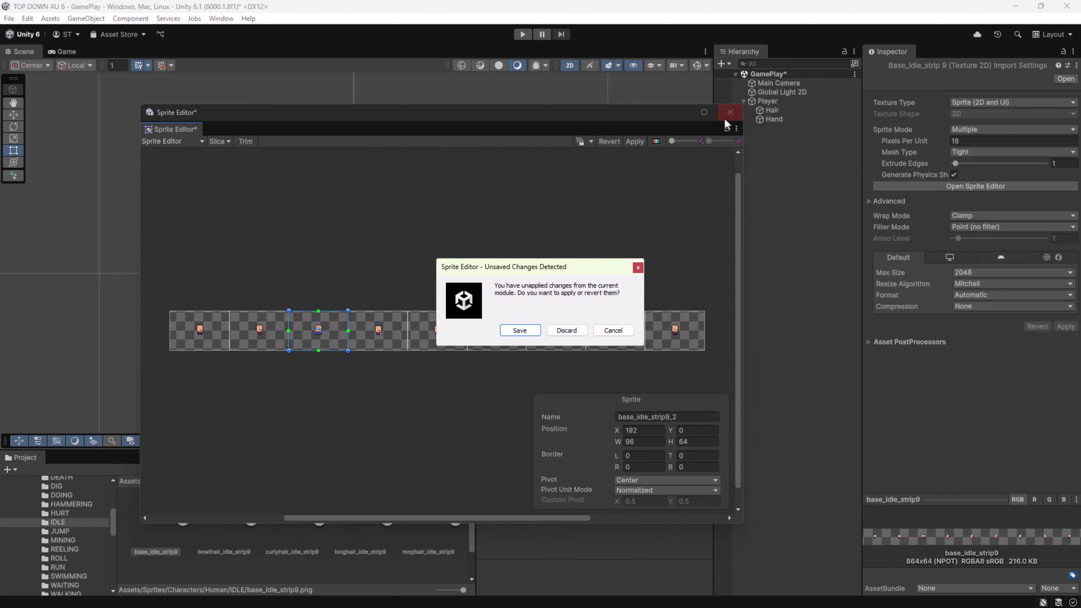
pyautogui.click(515, 335)
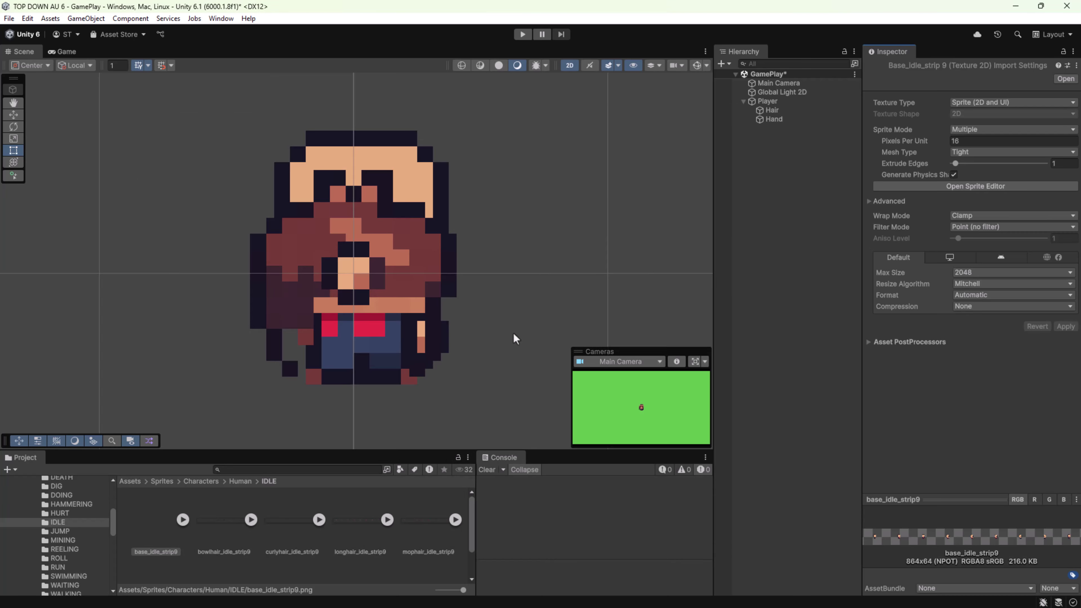
pyautogui.click(772, 102)
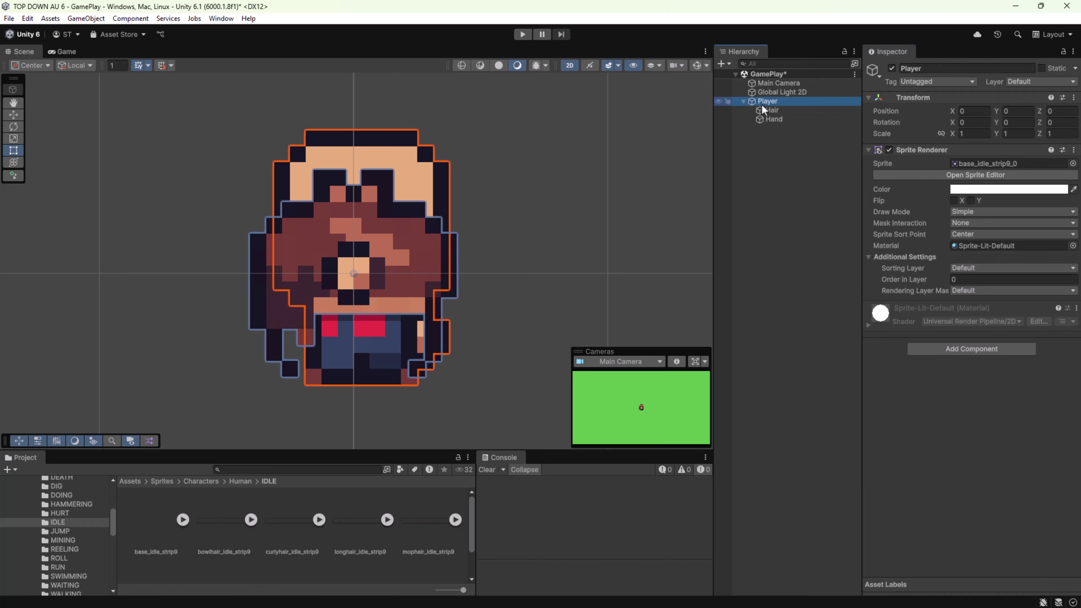
# Slice bowlhair_idle_strip9 using Grid By Cell Count with 9 columns and 1 row, apply the slicing, and close the Sprite Editor.
pyautogui.click(777, 111)
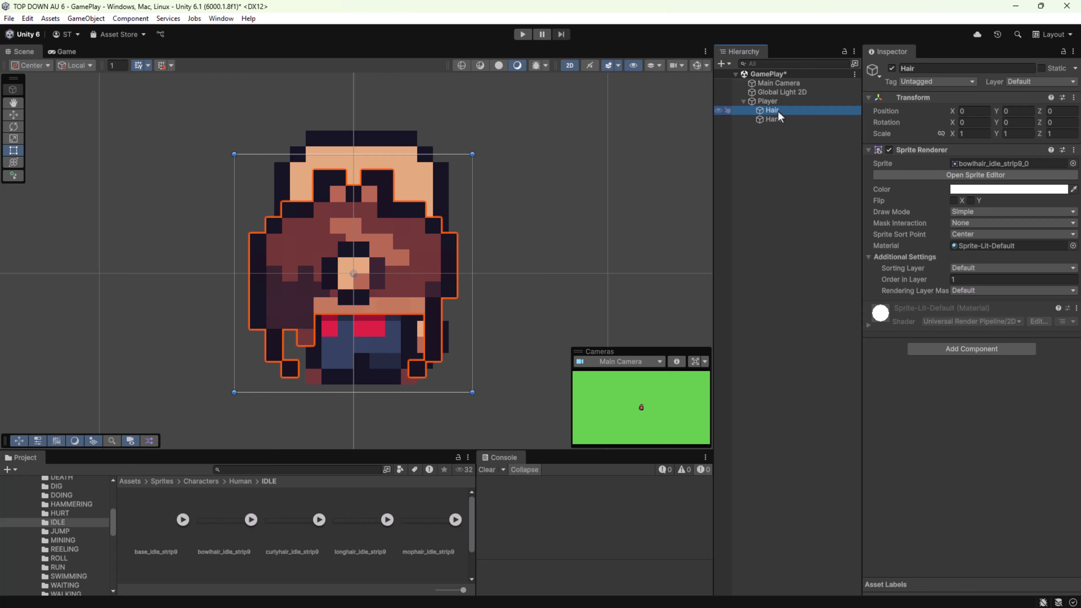
pyautogui.click(212, 520)
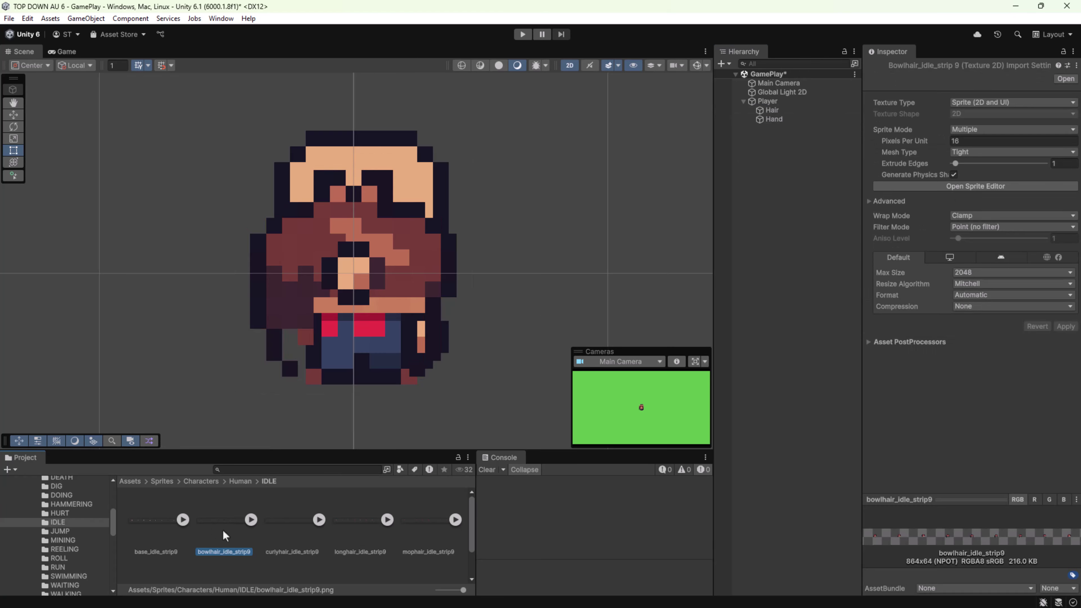
pyautogui.click(1021, 189)
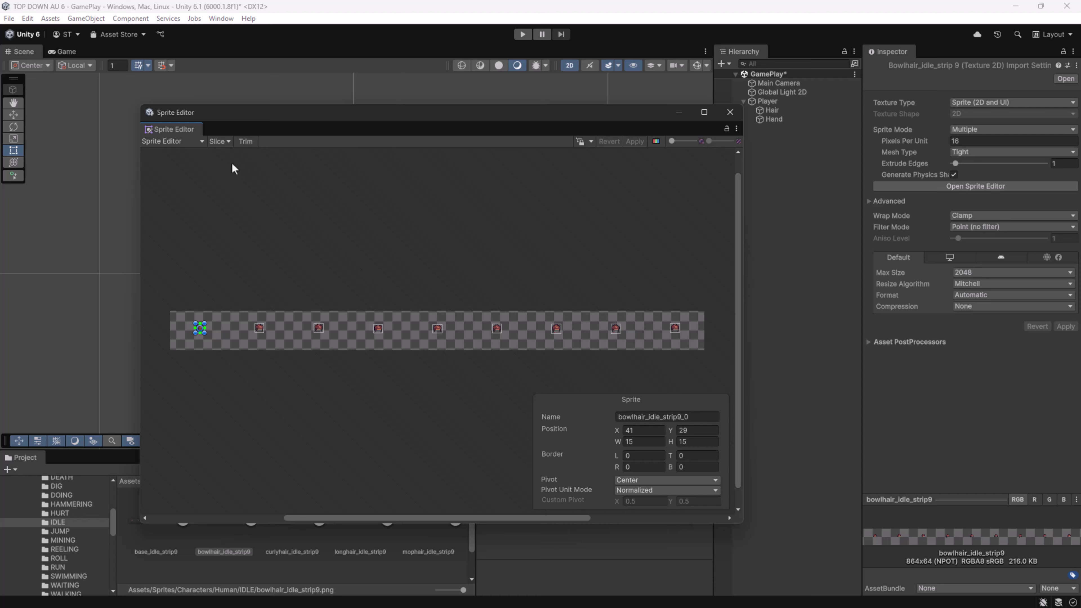
pyautogui.click(229, 141)
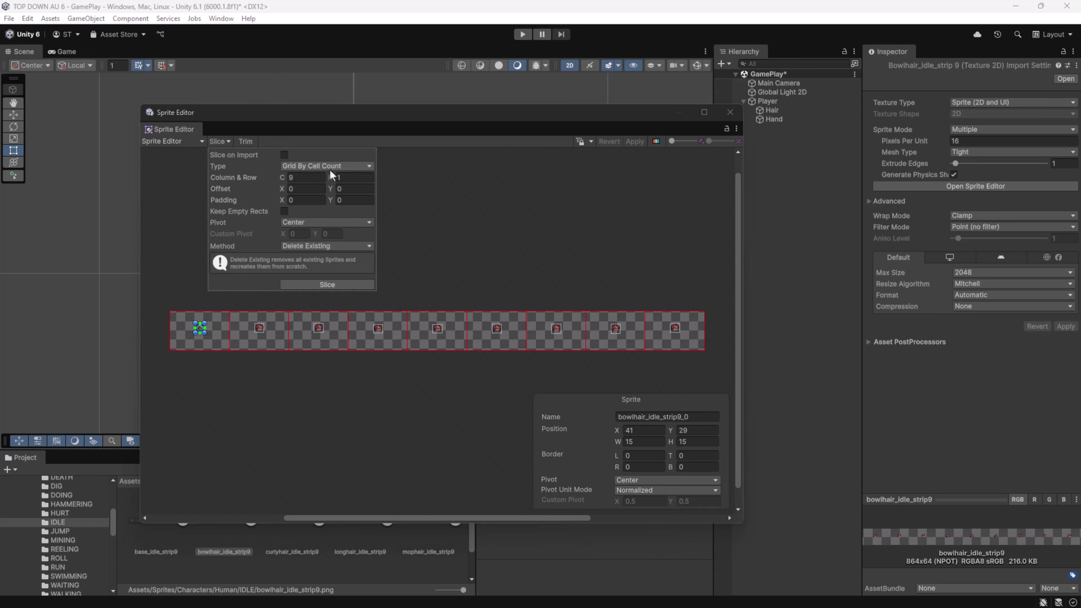
pyautogui.click(345, 178)
pyautogui.click(347, 286)
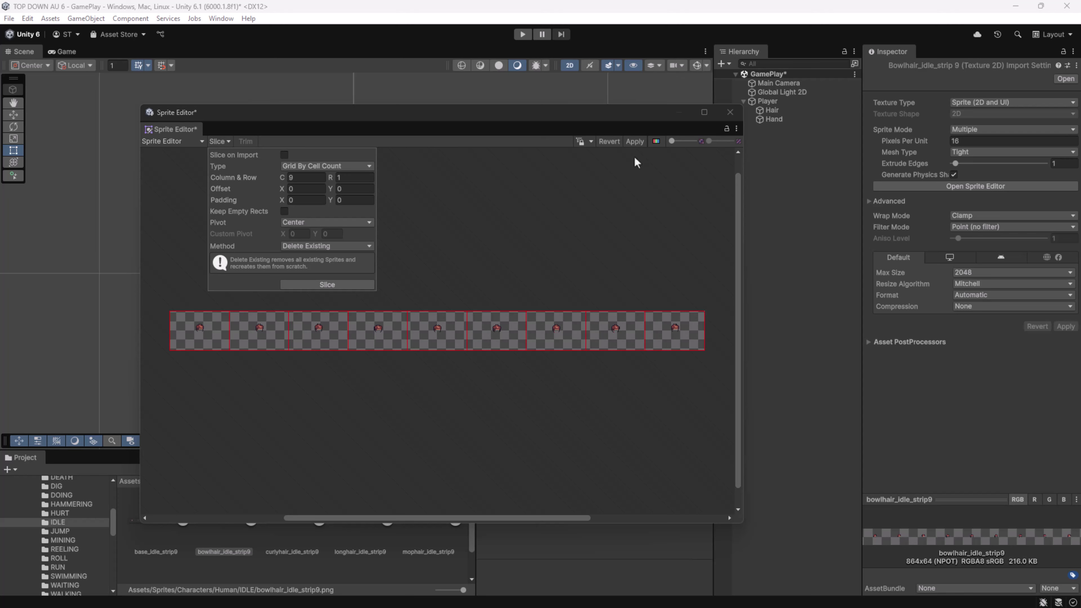
pyautogui.click(633, 142)
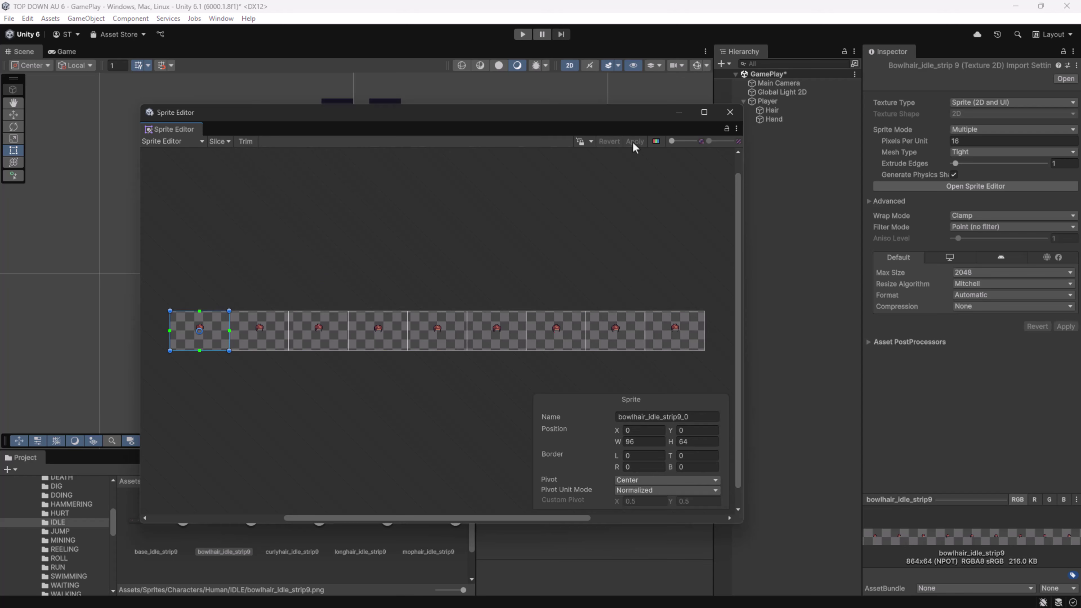
pyautogui.click(729, 112)
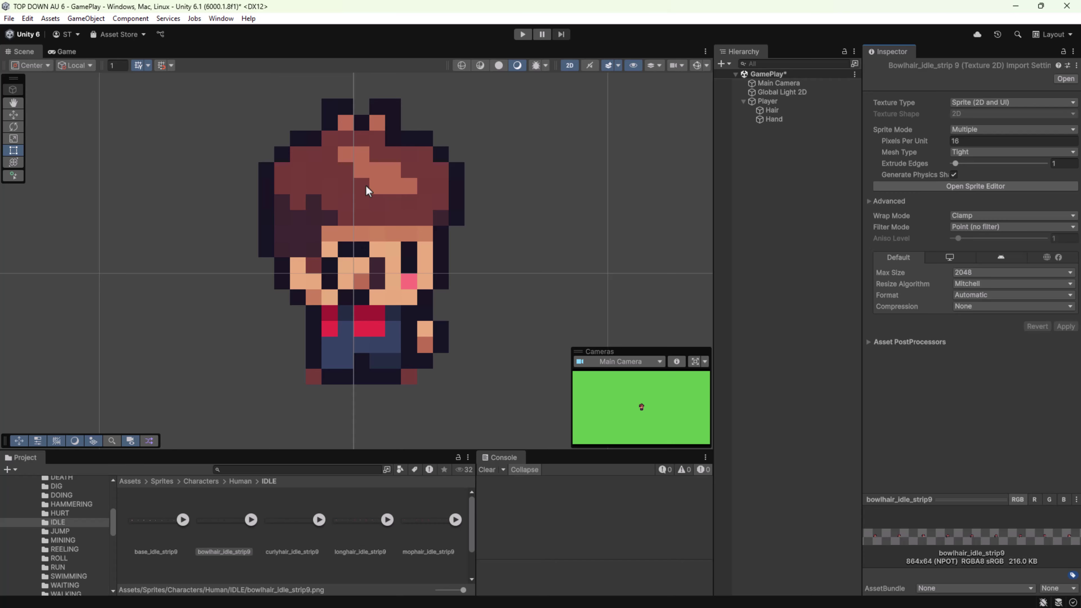
# Slice the Hand's tools_idle_strip9 texture using Grid By Cell Count with 9 columns and 1 row, apply it, and close the Sprite Editor.
pyautogui.click(771, 120)
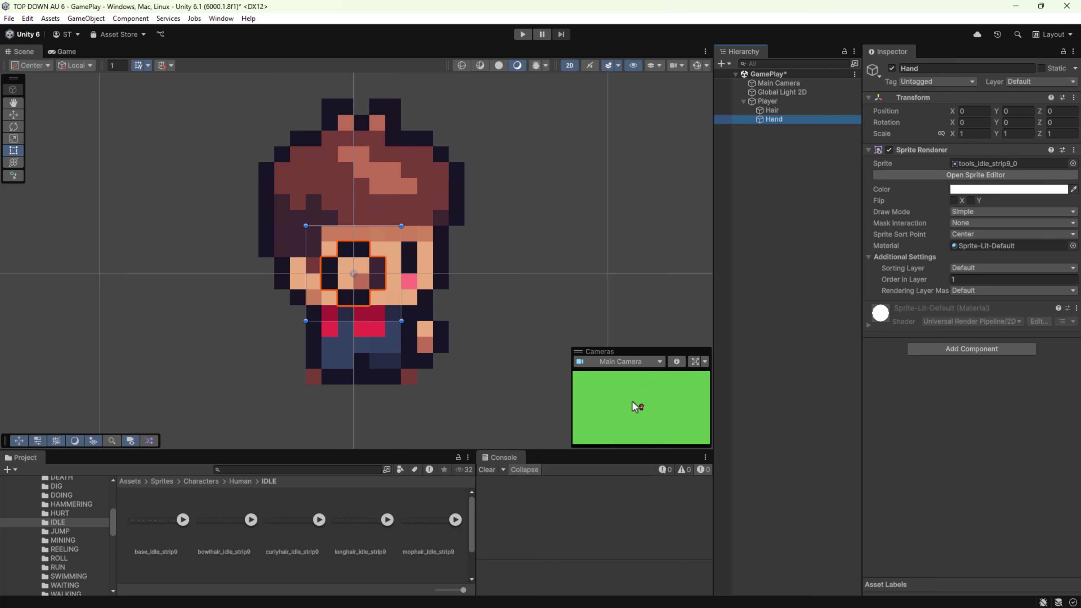
pyautogui.scroll(-1, 467, 558)
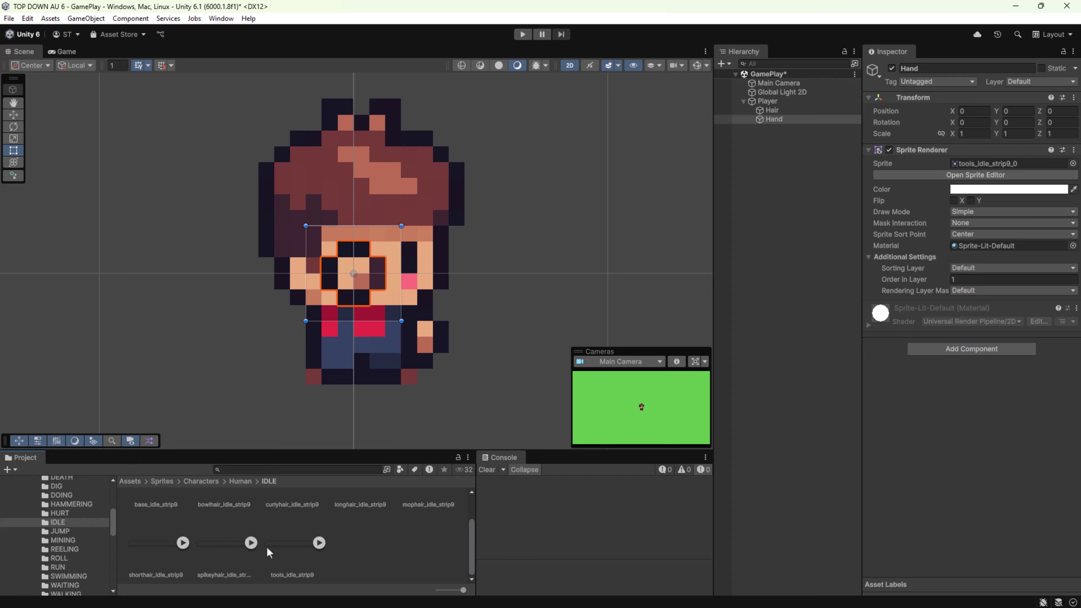
pyautogui.click(289, 550)
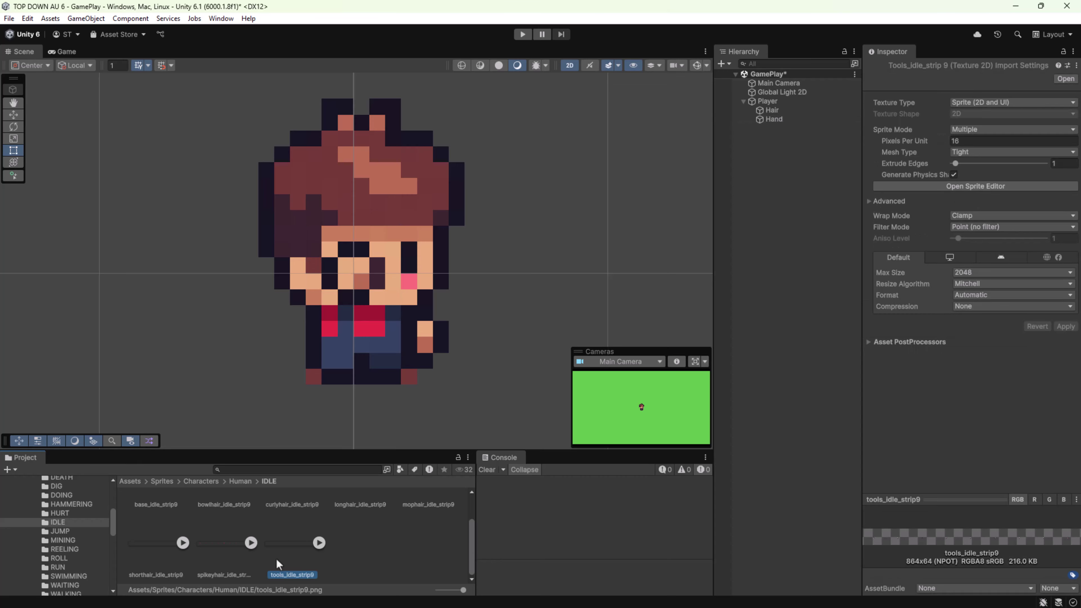
pyautogui.click(1035, 189)
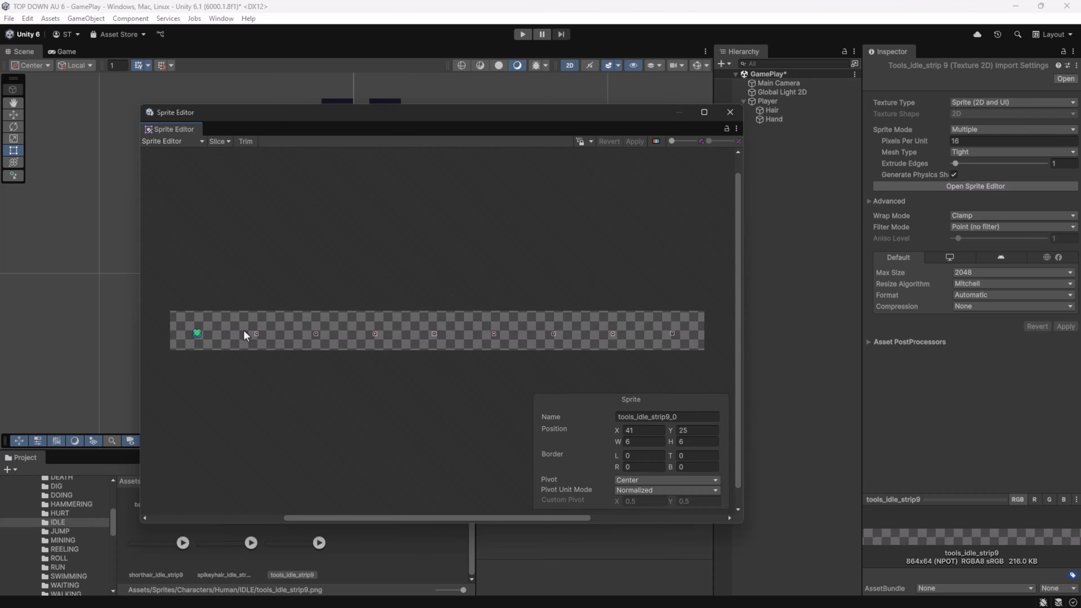
pyautogui.click(227, 142)
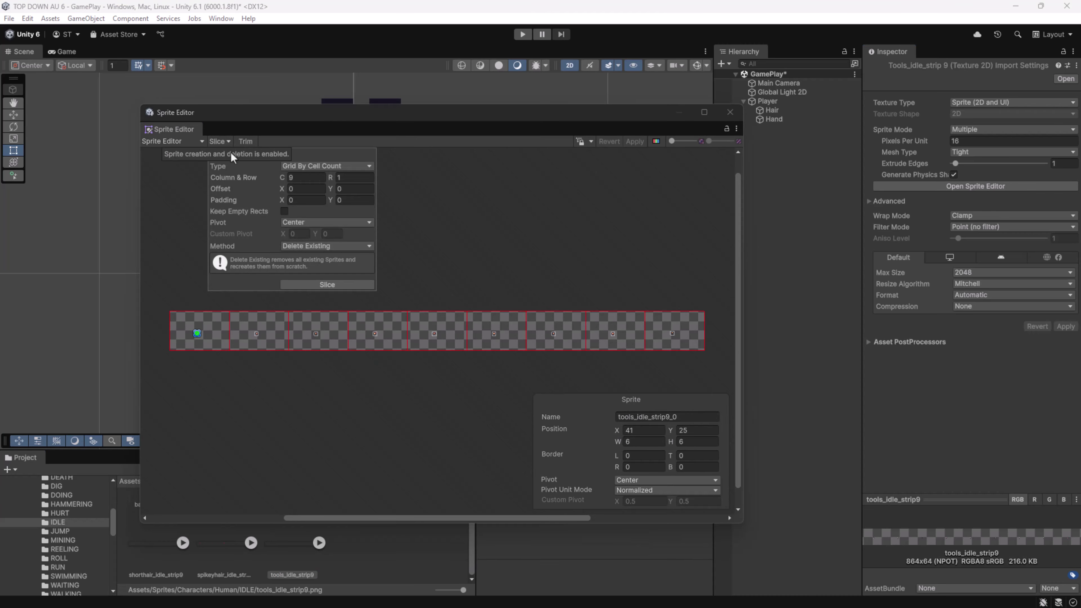
pyautogui.click(344, 284)
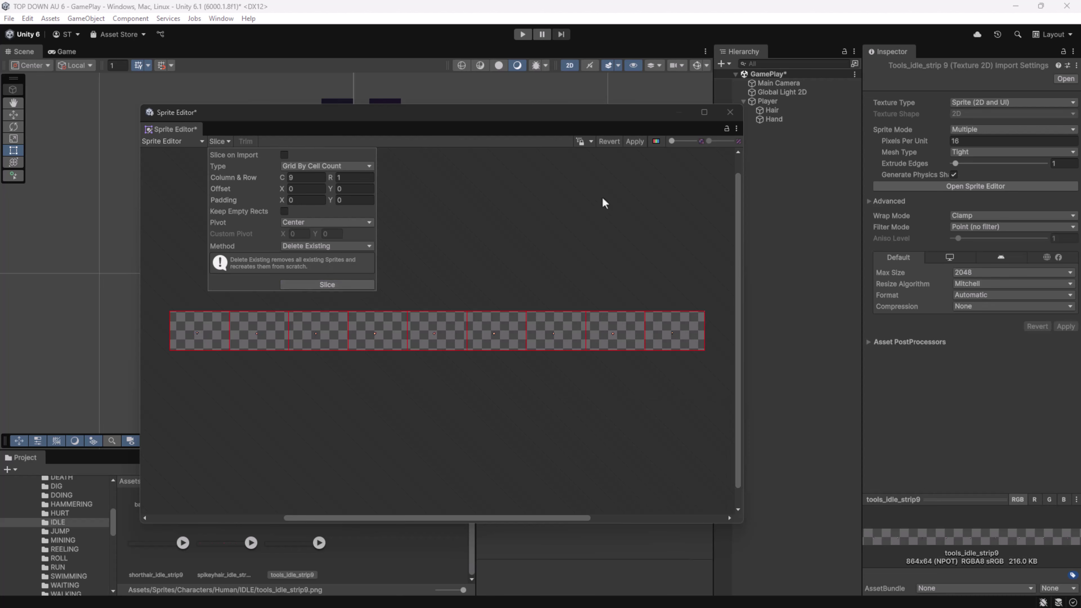
pyautogui.click(637, 141)
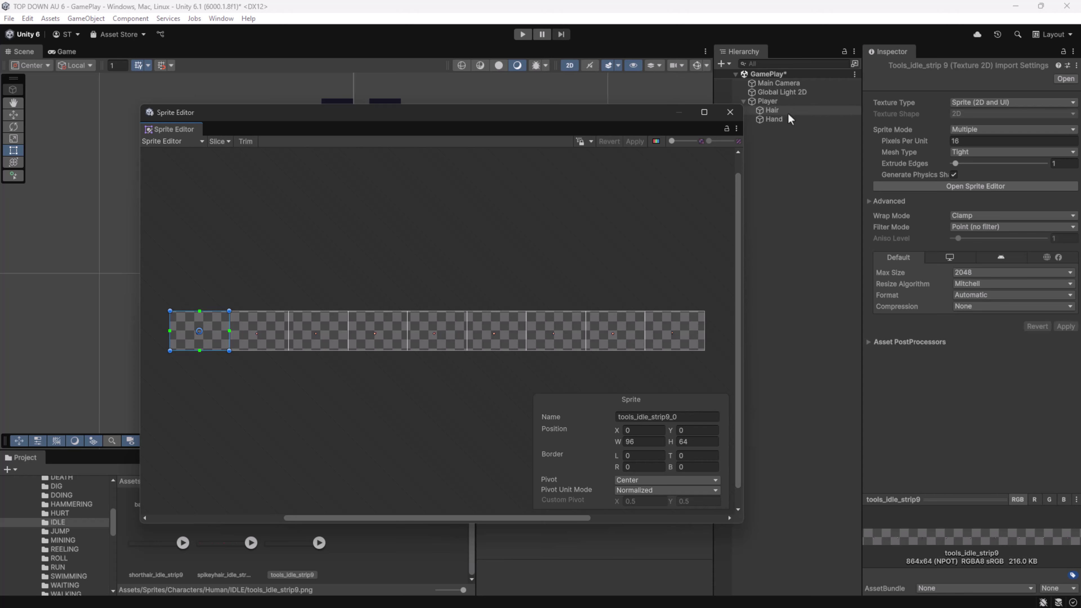
pyautogui.click(729, 112)
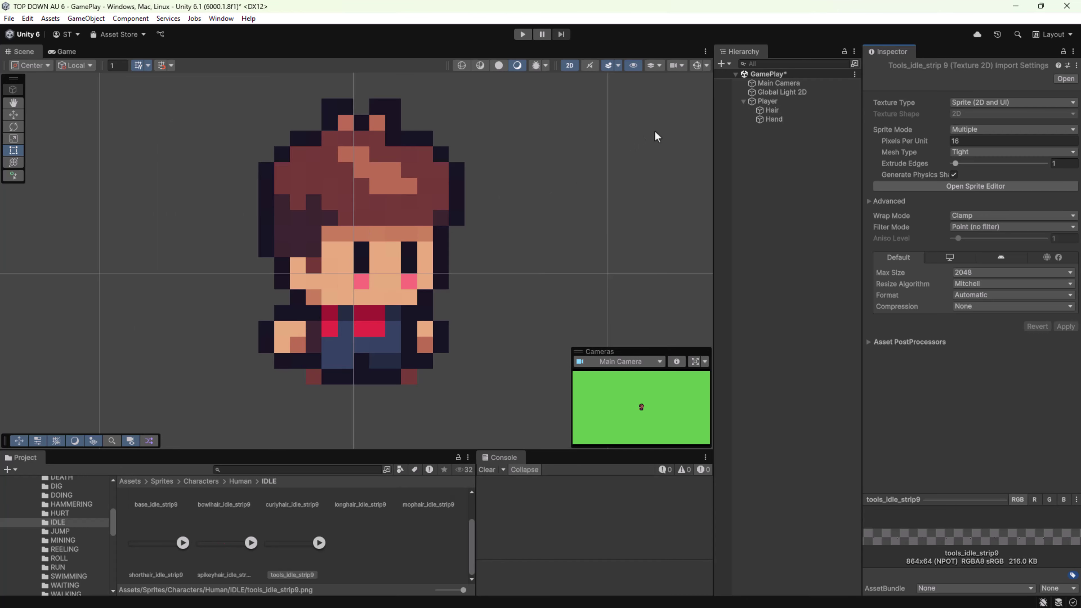
# Check the transform positions of Player, Hair and Hand, and compare the import settings of the base and bowlhair idle strips.
pyautogui.click(769, 101)
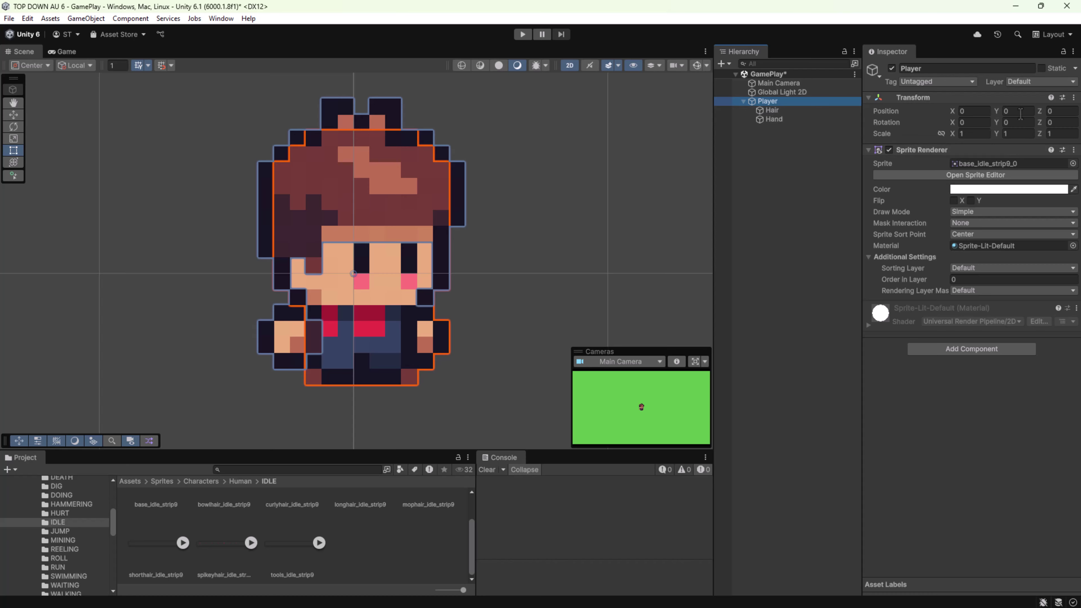
pyautogui.click(774, 112)
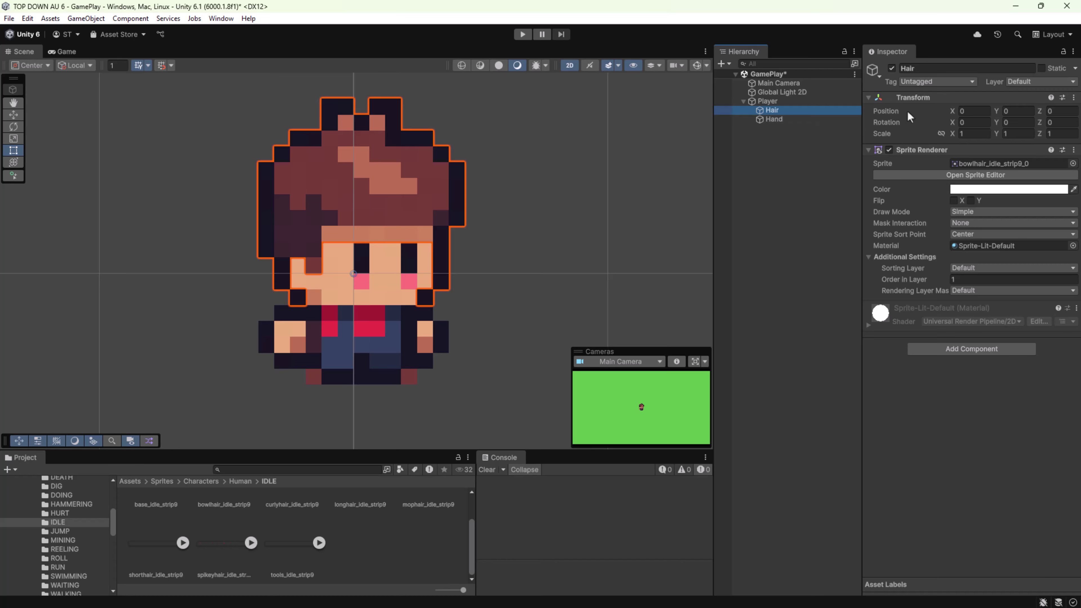
pyautogui.click(780, 121)
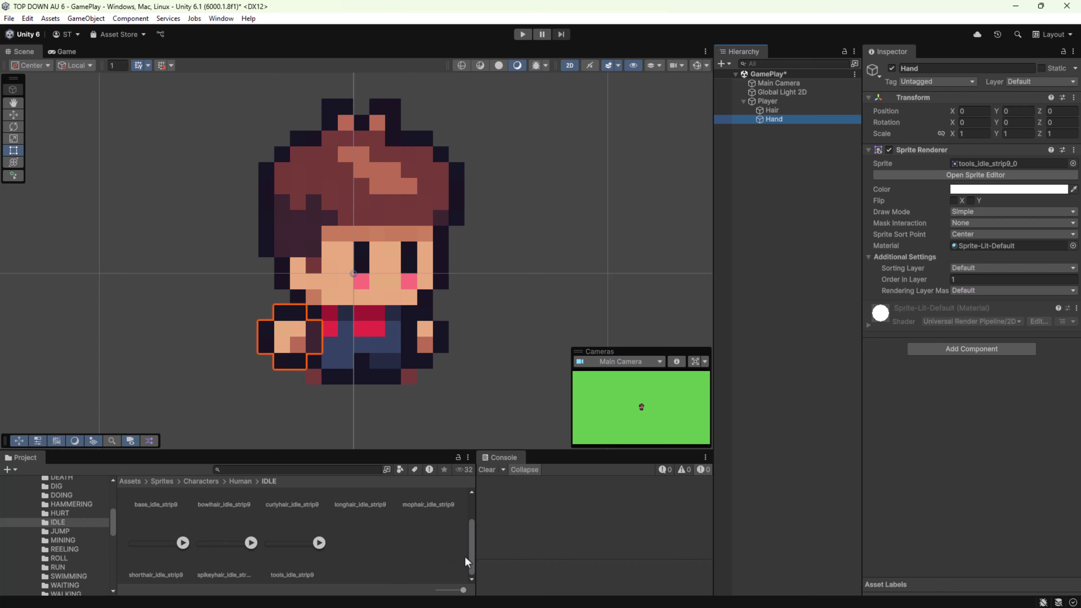
pyautogui.scroll(3, 468, 556)
pyautogui.click(142, 520)
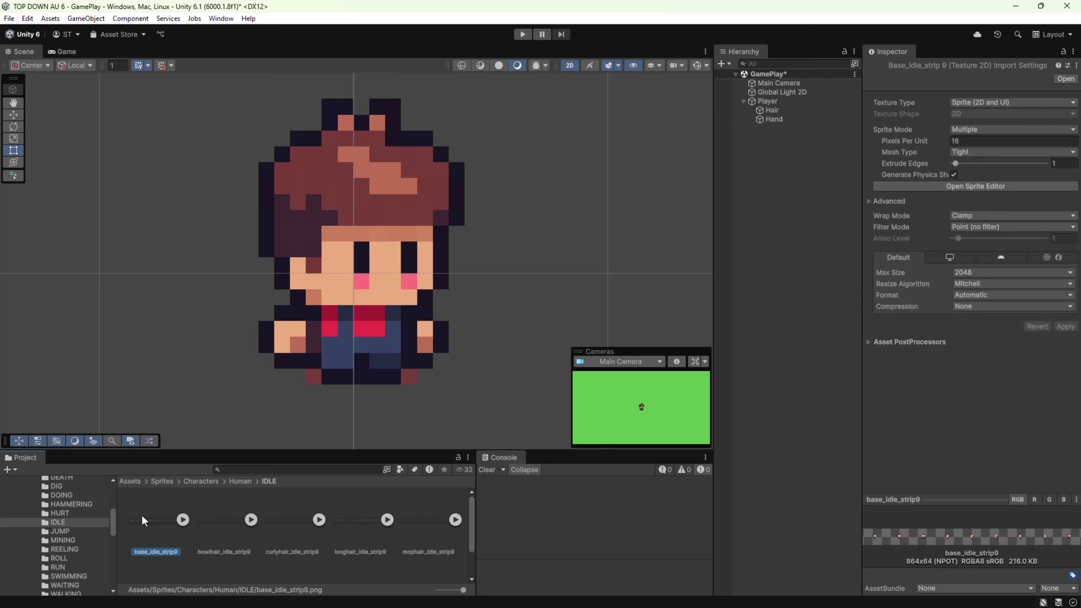
pyautogui.click(222, 527)
pyautogui.click(191, 531)
pyautogui.click(217, 528)
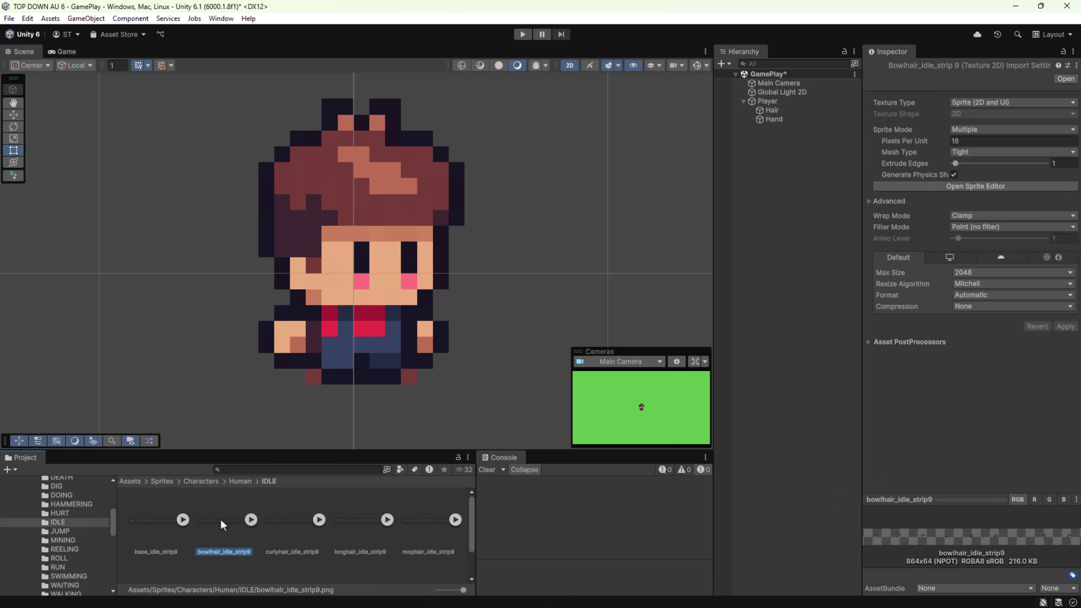
# Save the GamePlay scene and review the Player, Hair and Hand objects, leaving Hand selected.
pyautogui.hotkey('ctrl', 's')
pyautogui.click(769, 102)
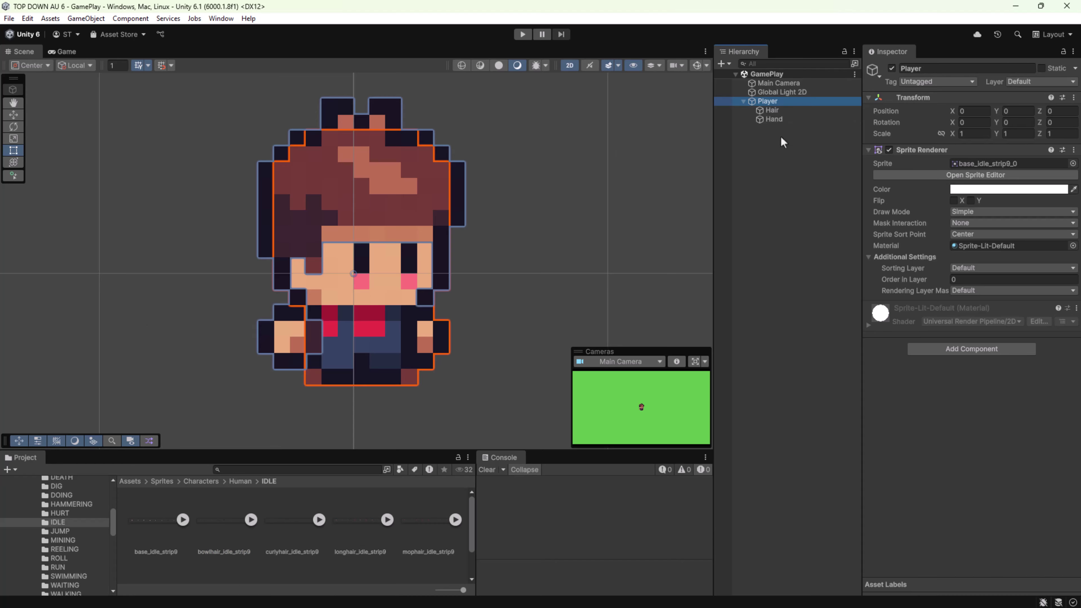
pyautogui.click(770, 110)
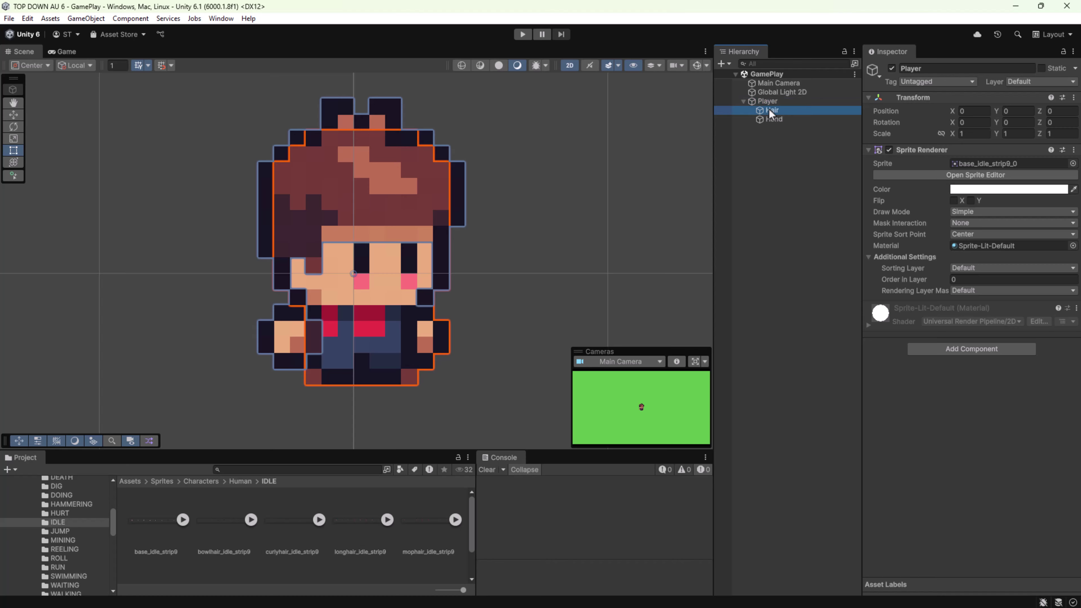
pyautogui.click(770, 120)
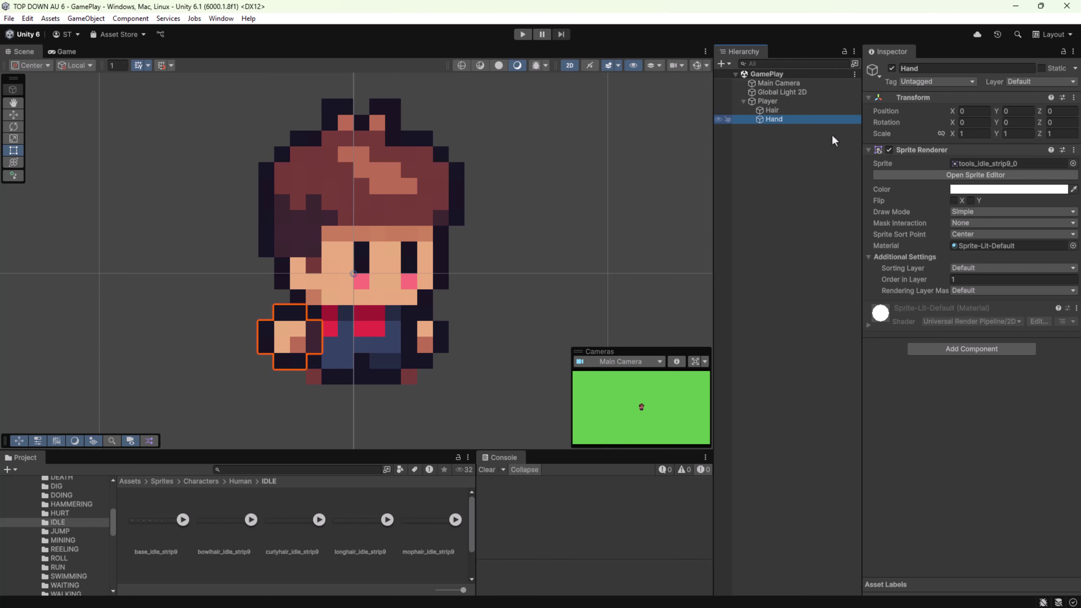